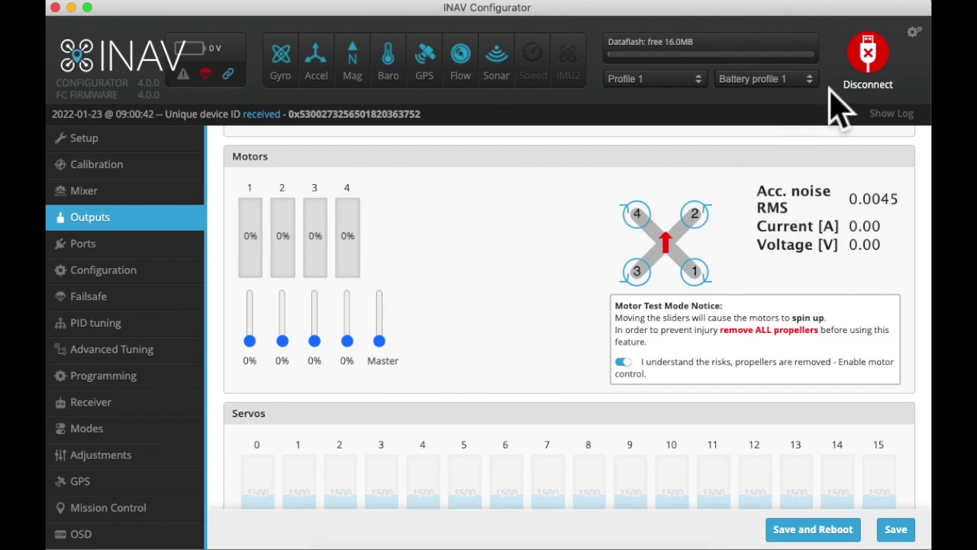
# Step: Disconnect and reconnect the flight controller, and open its command-line interface
pyautogui.click(890, 90)
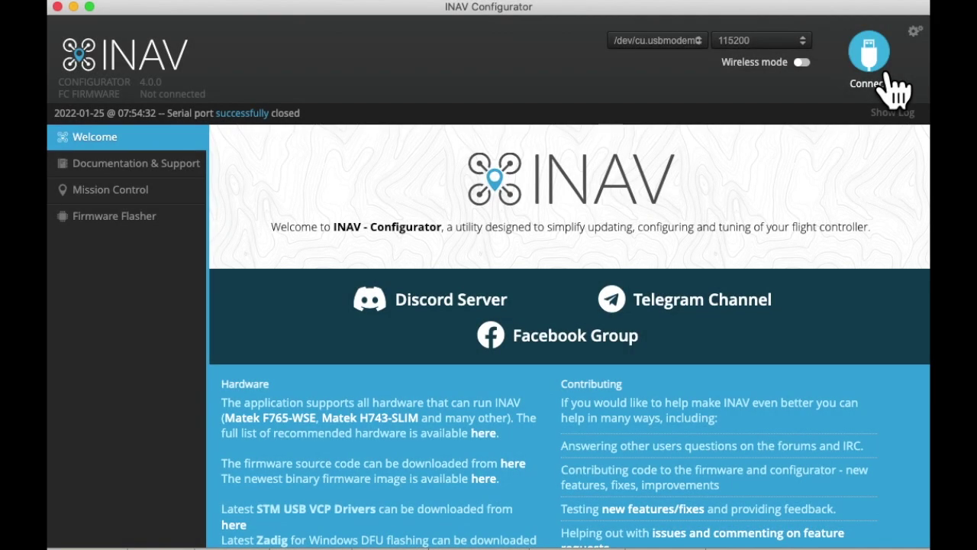
pyautogui.click(890, 80)
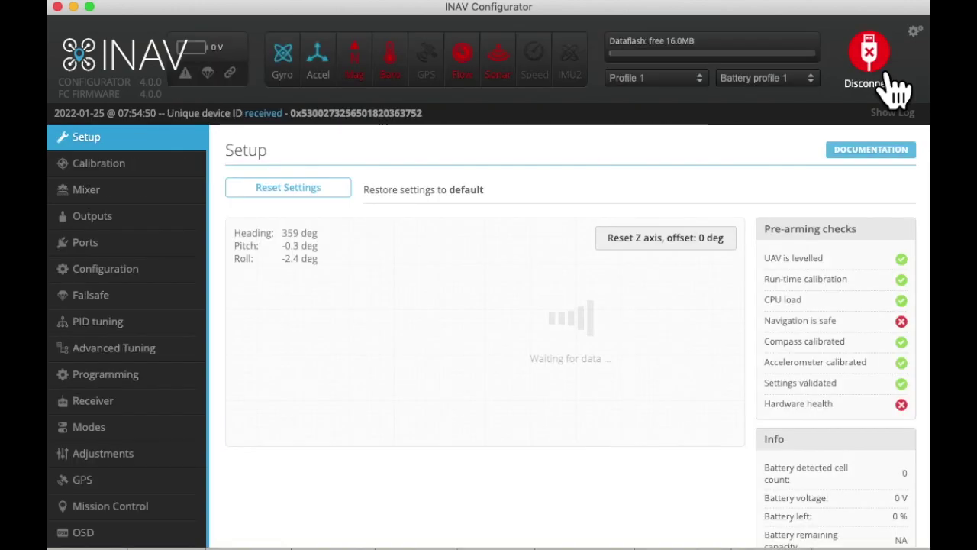
pyautogui.scroll(-3, 196, 415)
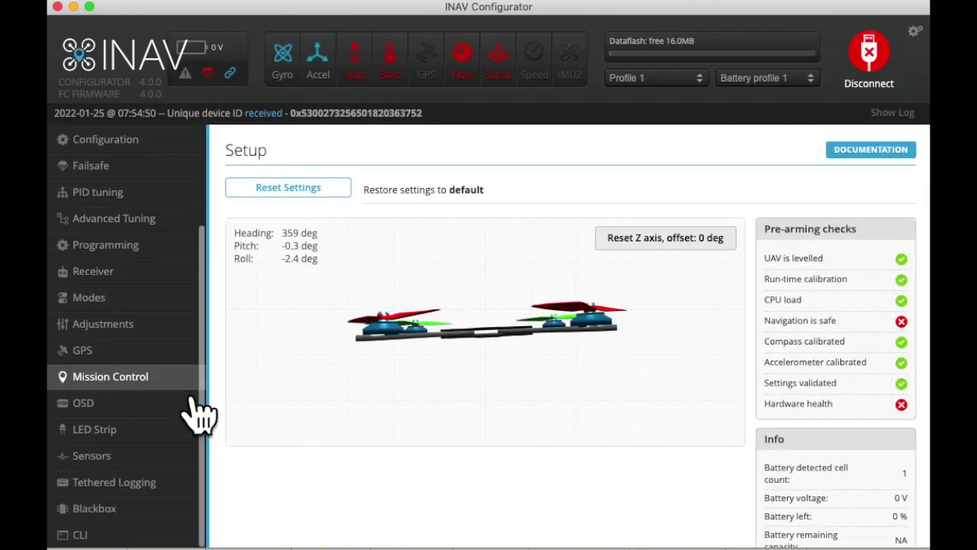
pyautogui.click(141, 543)
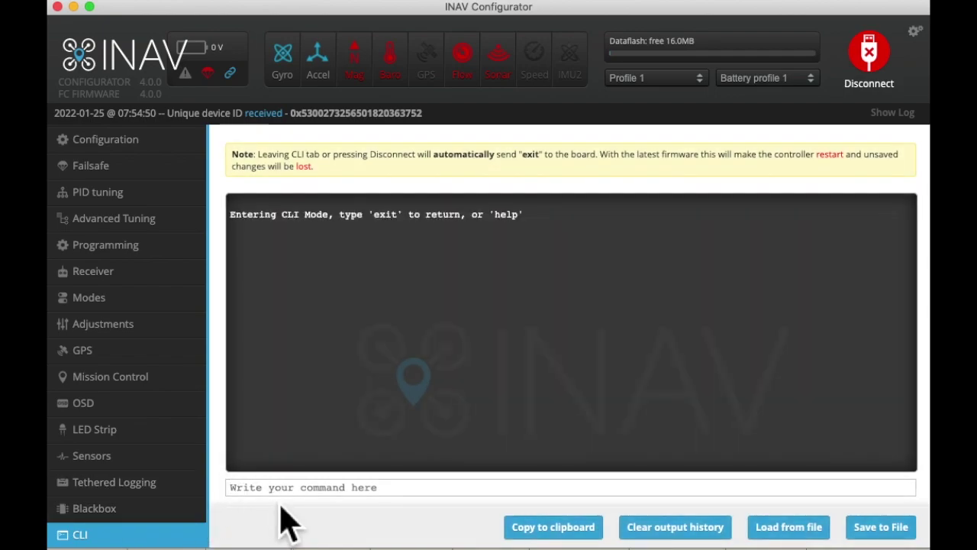
# Step: Run SET MOTOR_DIRECTION_INVERTED = ON in the CLI and save the setting to the flight controller
pyautogui.write('s')
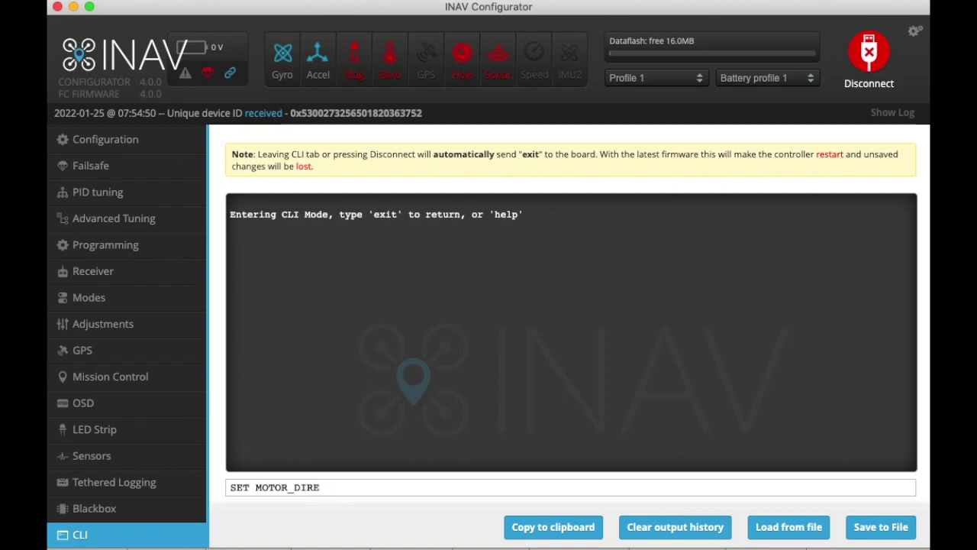
pyautogui.write('TION')
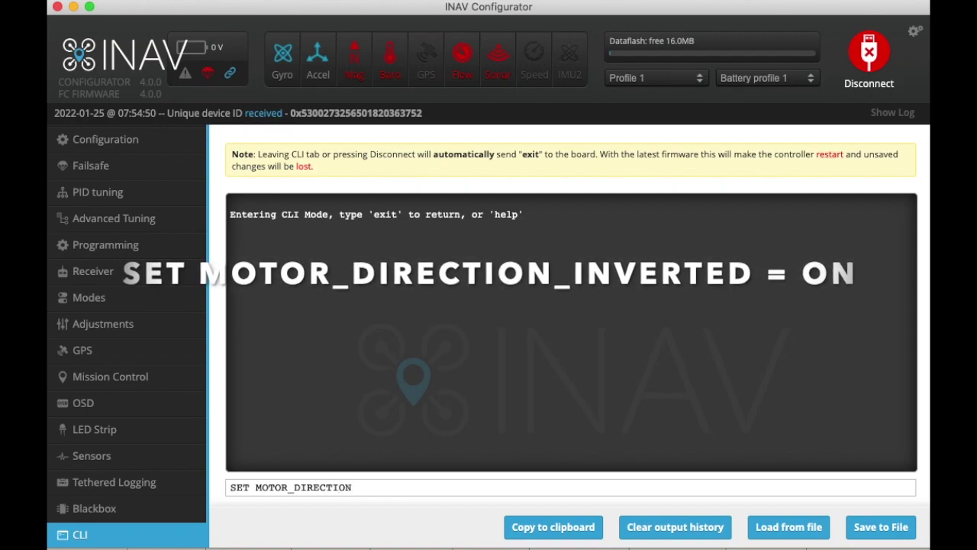
pyautogui.write('_I')
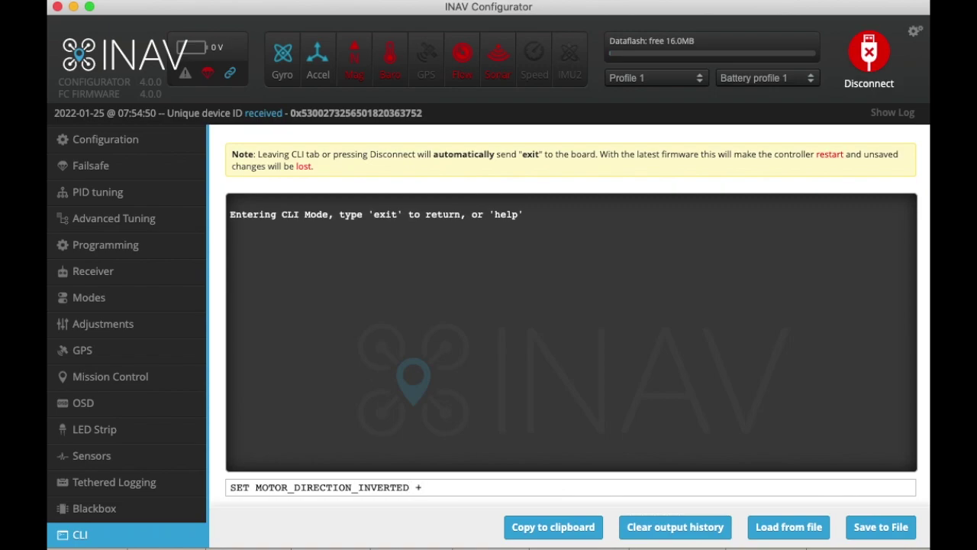
pyautogui.write('NVERTED=')
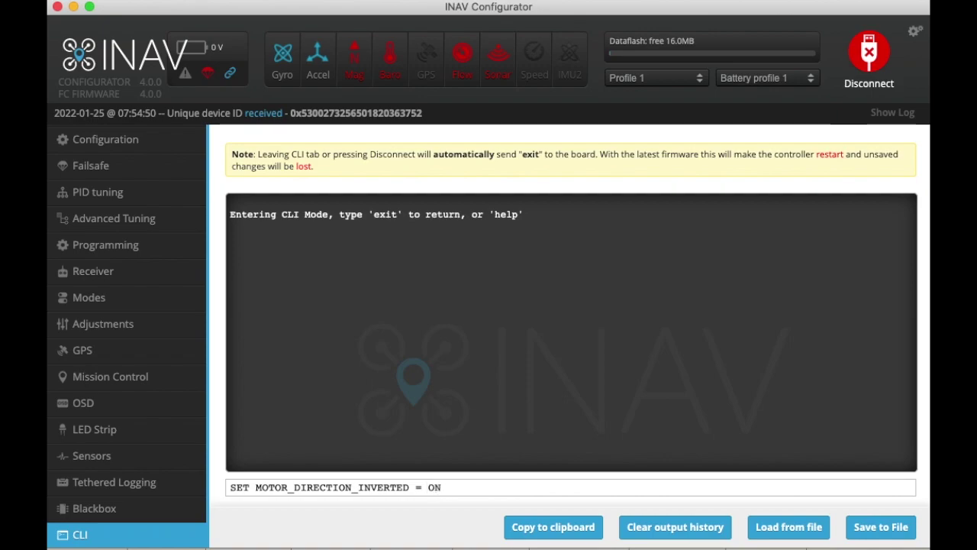
pyautogui.press('Return')
pyautogui.write('SA')
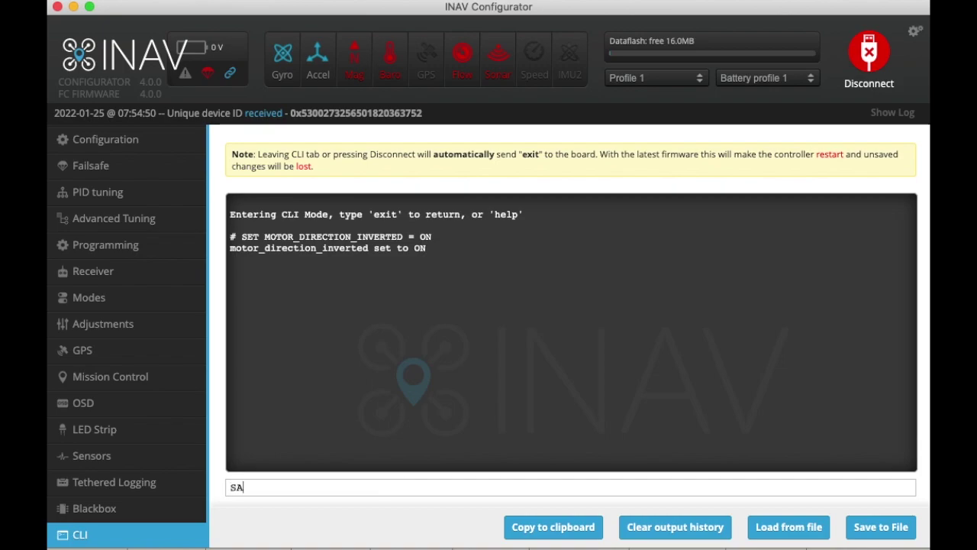
pyautogui.press('Return')
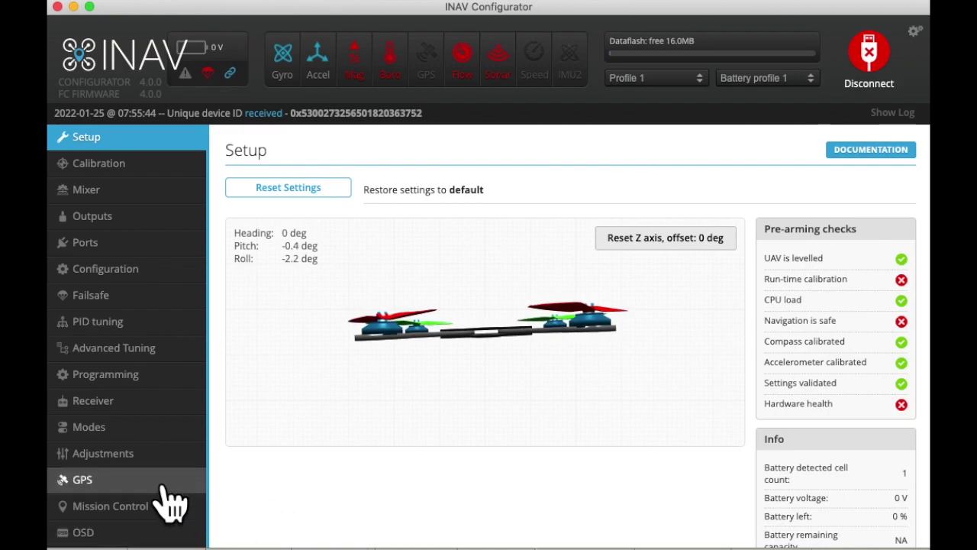
# Step: Reopen the CLI, query the inversion settings with "get inverted", and leave with "exit"
pyautogui.scroll(-3, 159, 504)
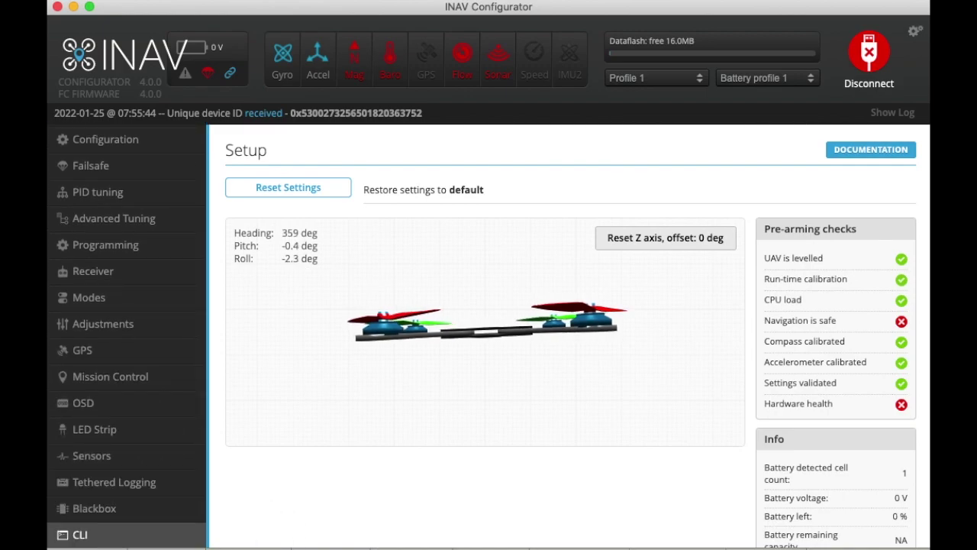
pyautogui.click(106, 537)
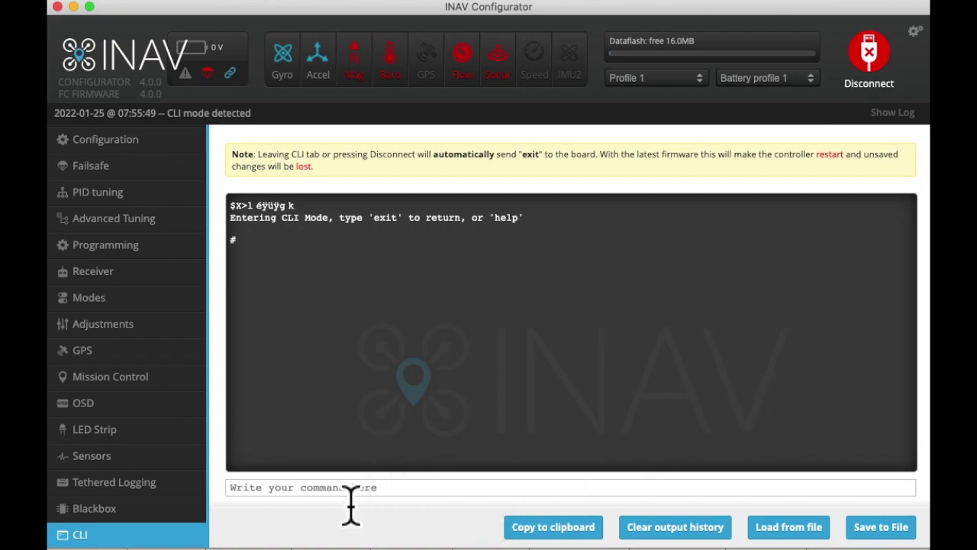
pyautogui.write('GET')
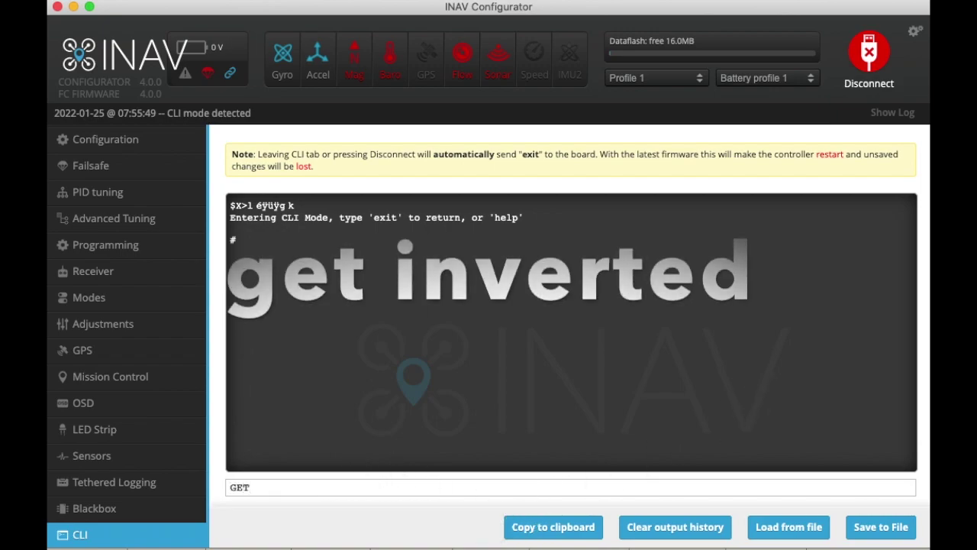
pyautogui.write(' INVERTED')
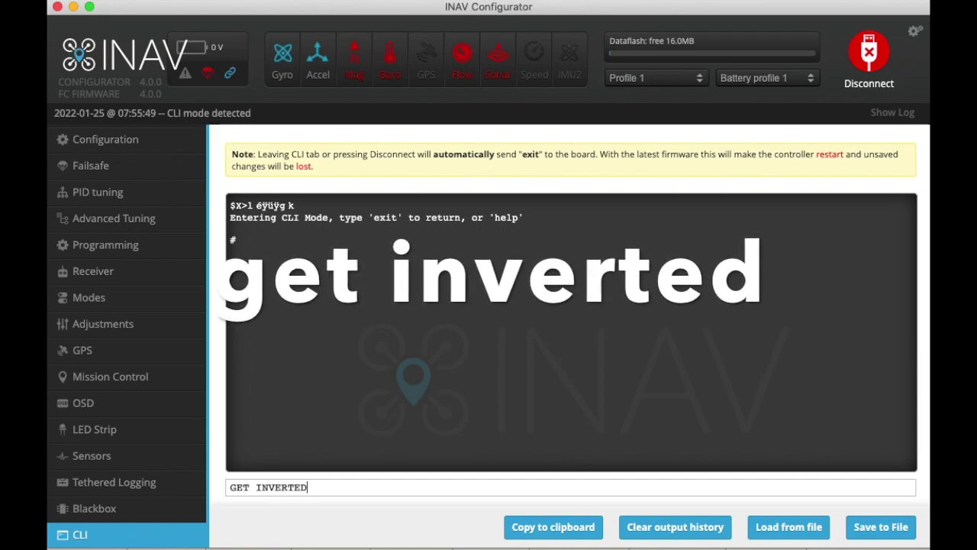
pyautogui.press('Return')
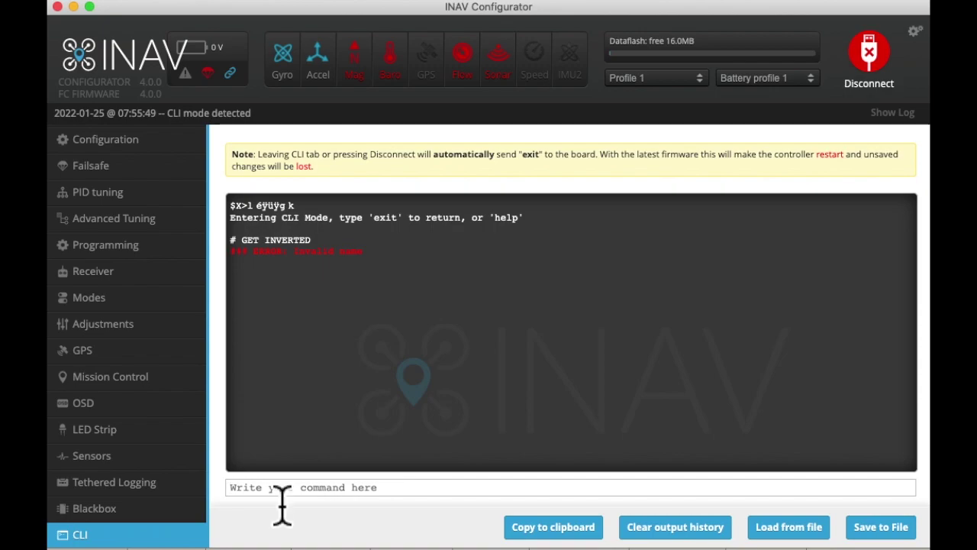
pyautogui.write('get inverted')
pyautogui.press('Return')
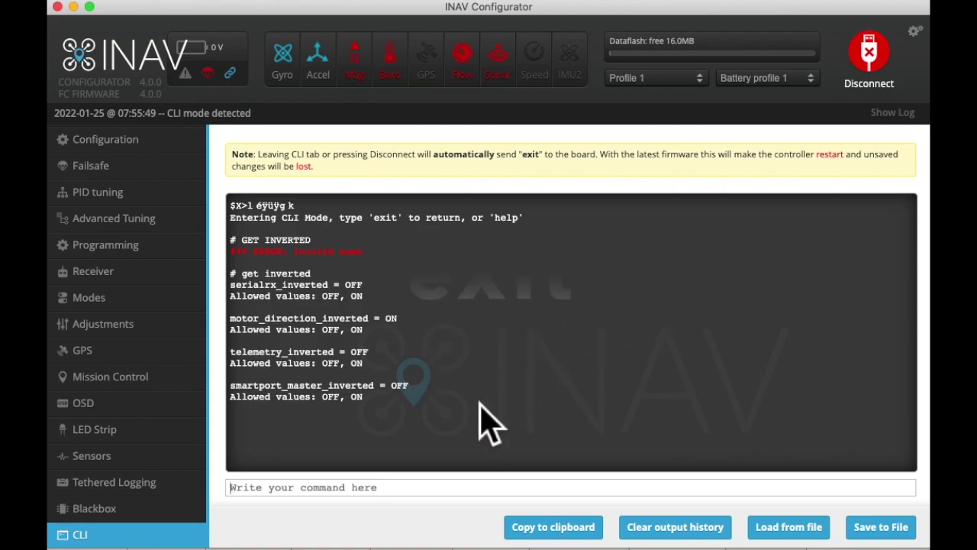
pyautogui.write('exit')
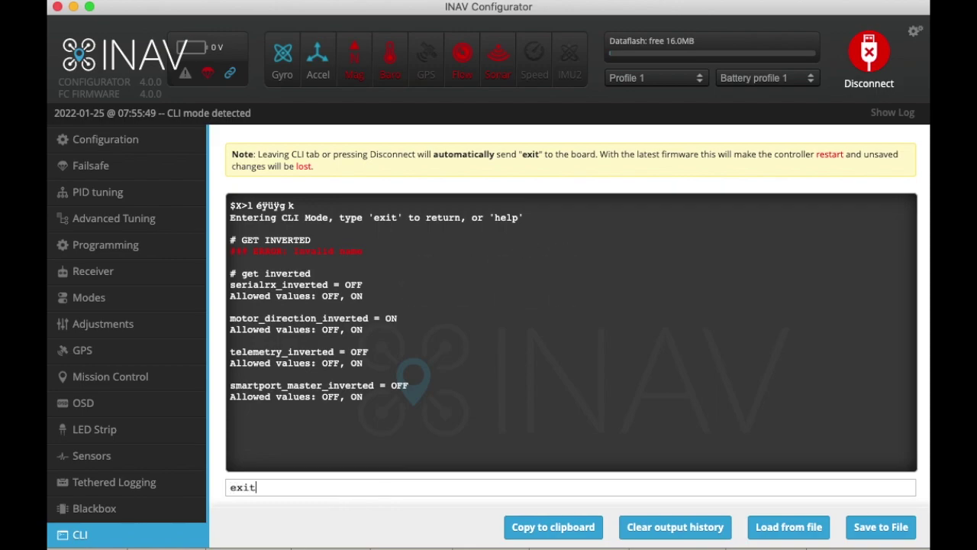
pyautogui.press('Return')
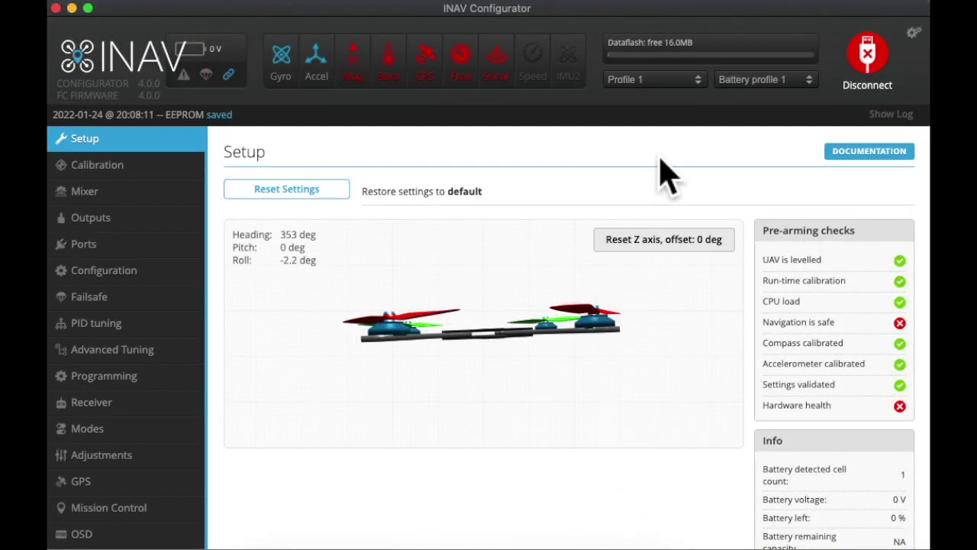
# Step: Add an activation range for the ARM mode on CH 6, from 1700 to 2100
pyautogui.click(122, 434)
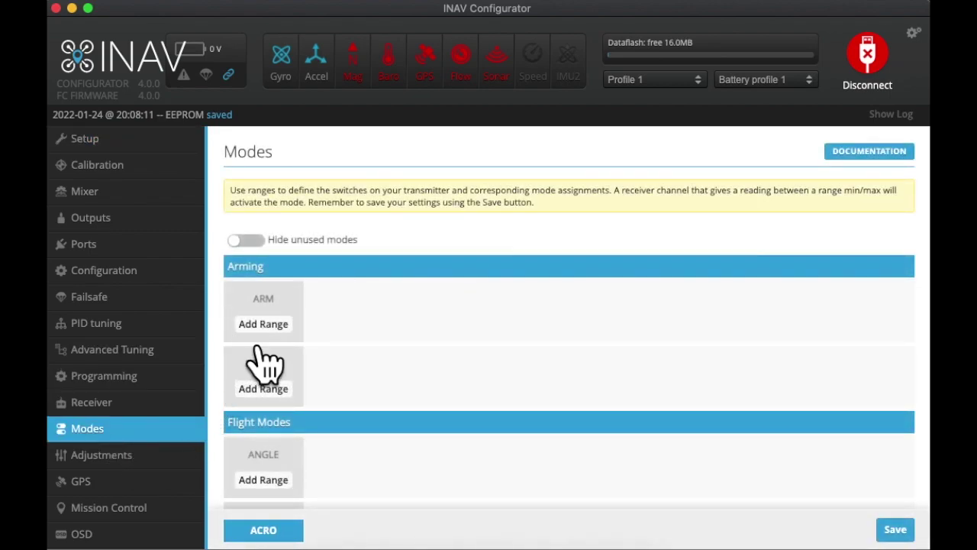
pyautogui.click(281, 326)
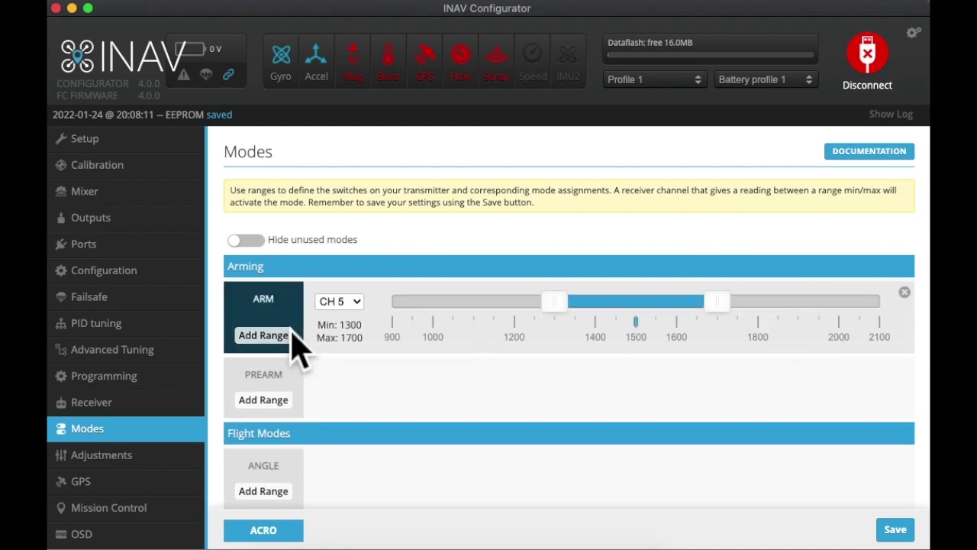
pyautogui.click(364, 305)
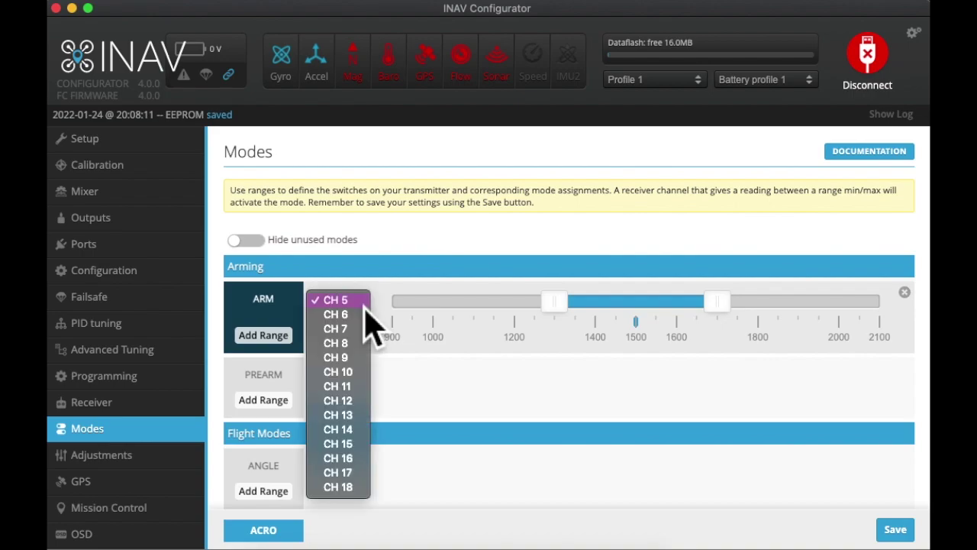
pyautogui.click(336, 314)
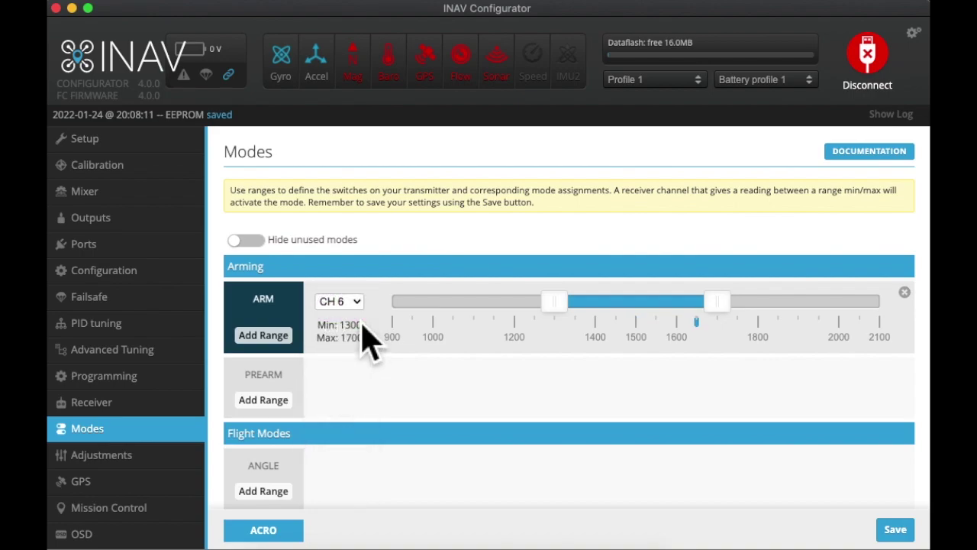
pyautogui.moveTo(589, 319); pyautogui.dragTo(754, 320)
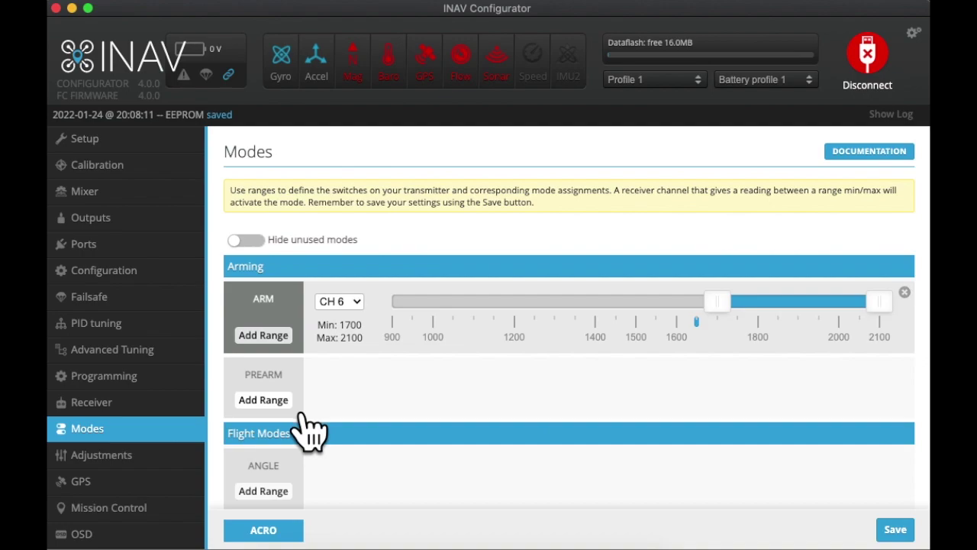
# Step: Add an activation range for the ANGLE flight mode on CH 8, from 900 to 1300
pyautogui.scroll(-4, 301, 420)
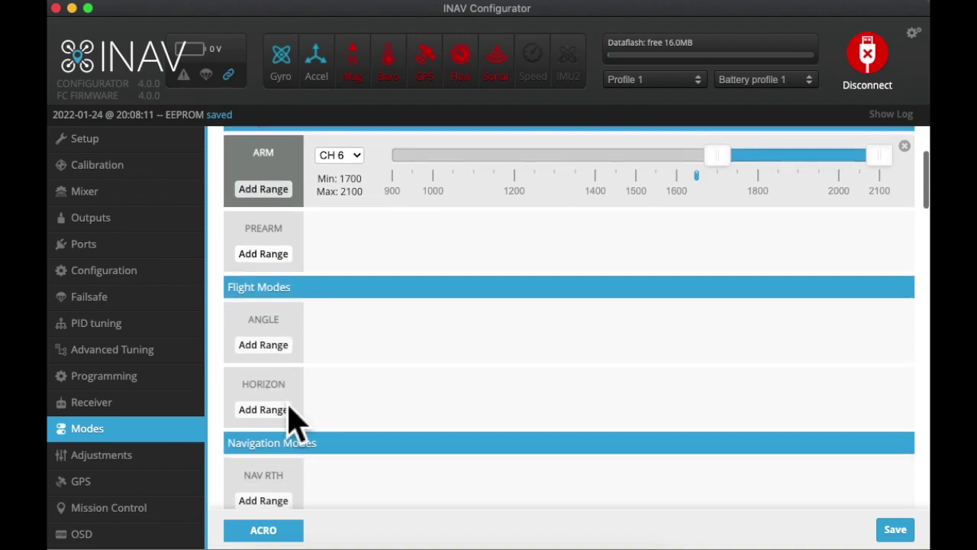
pyautogui.click(283, 345)
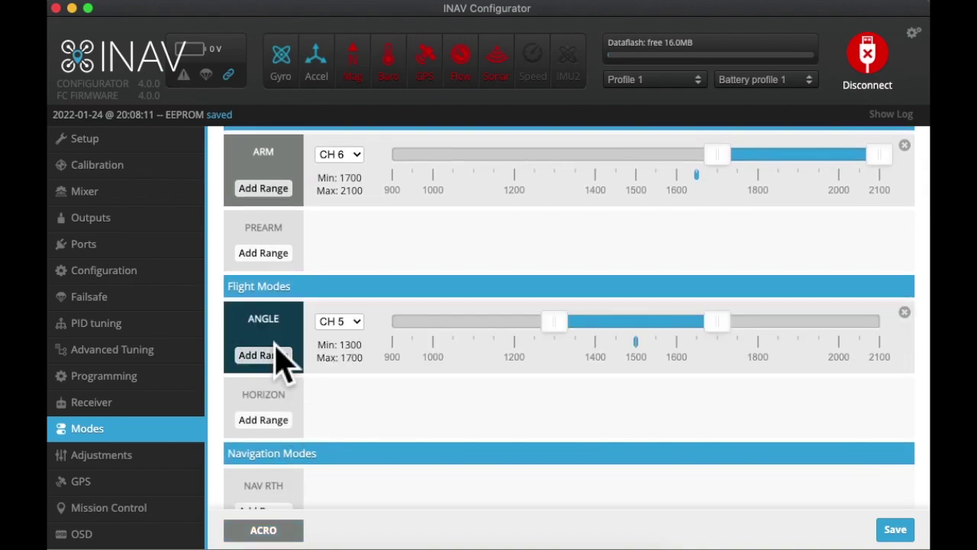
pyautogui.click(359, 325)
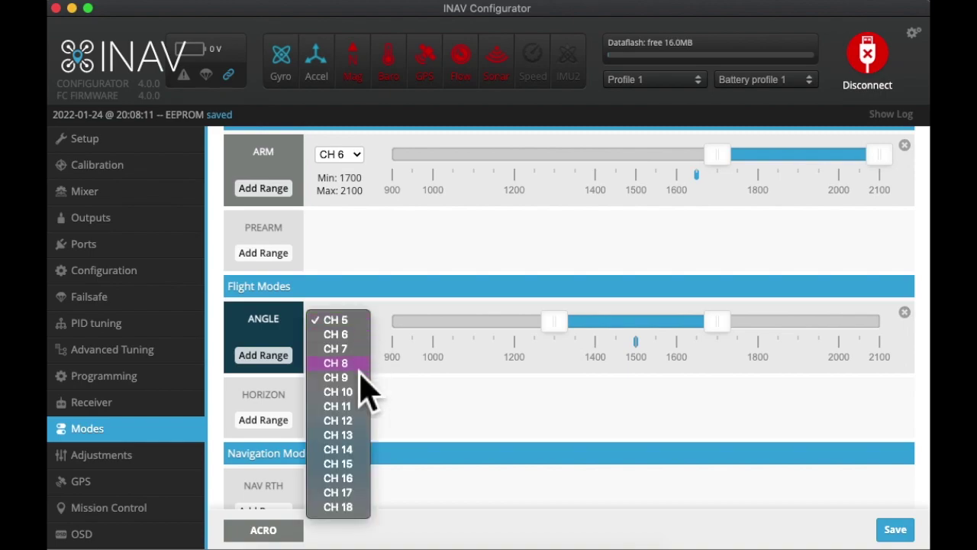
pyautogui.click(358, 365)
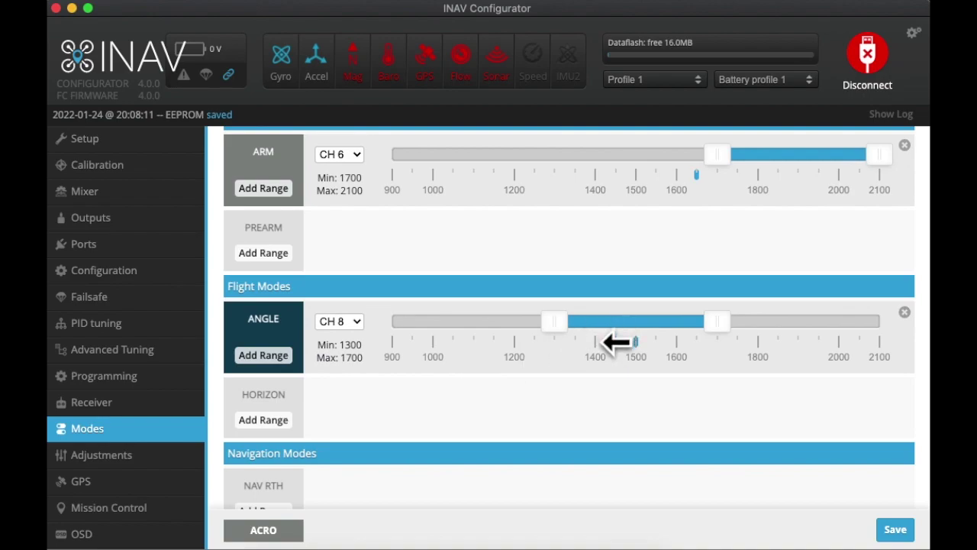
pyautogui.moveTo(613, 343); pyautogui.dragTo(436, 340)
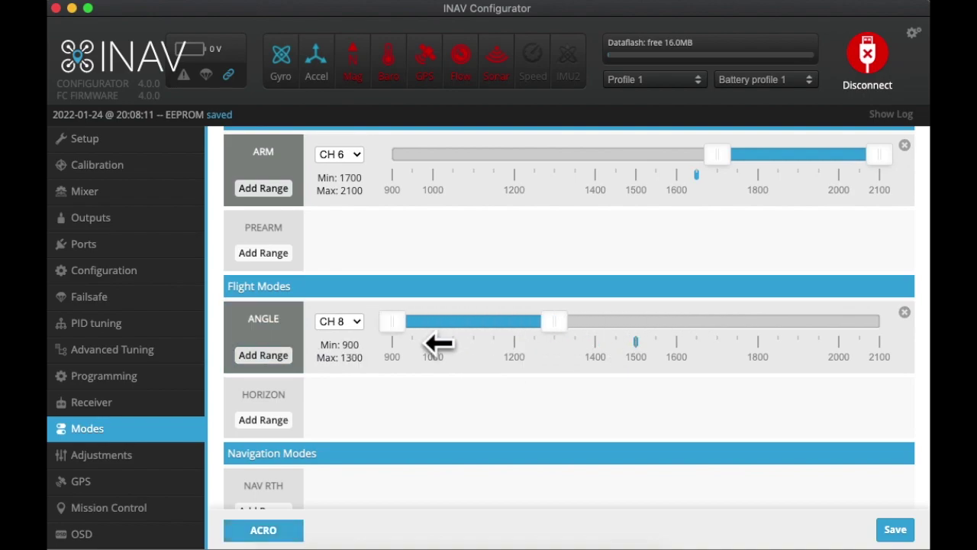
# Step: Add an activation range for the HORIZON flight mode on CH 8, from 1300 to 1700
pyautogui.click(282, 425)
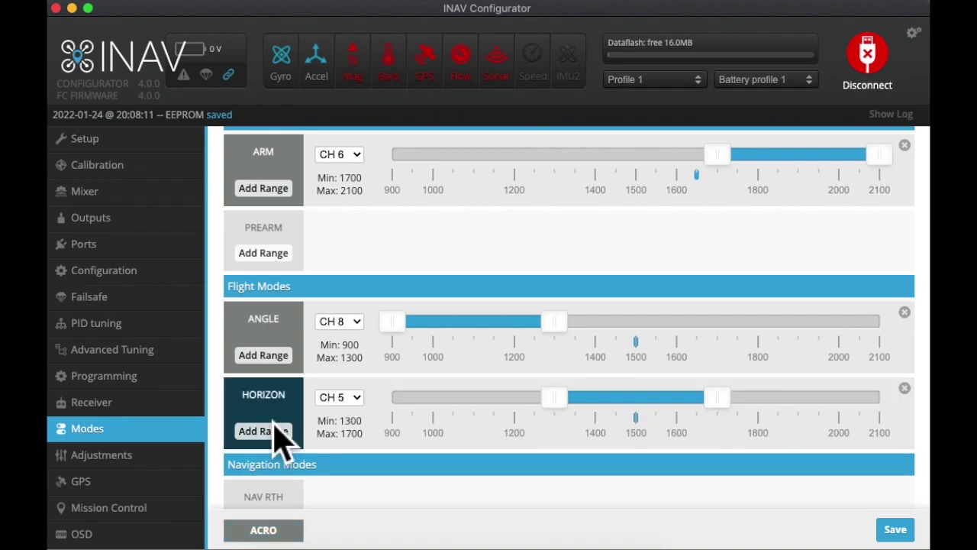
pyautogui.click(360, 397)
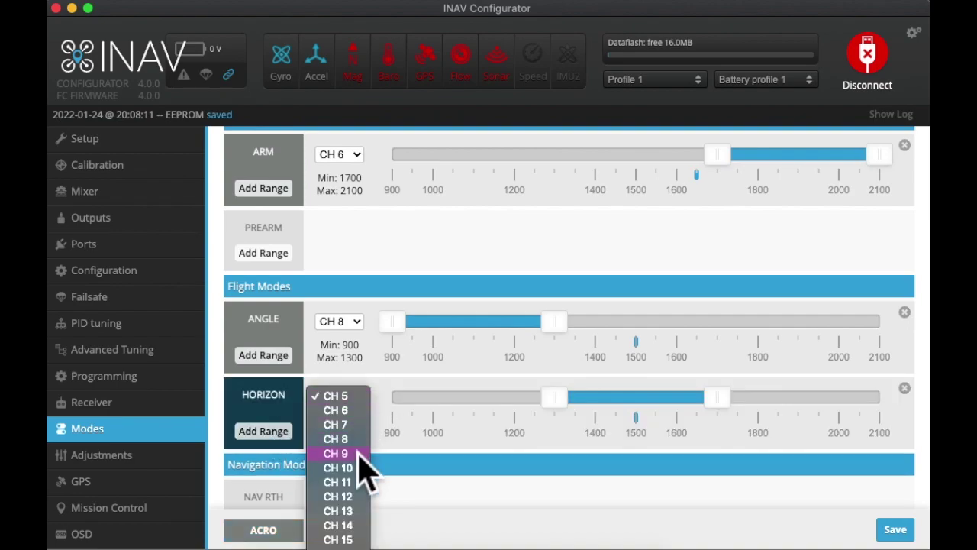
pyautogui.click(357, 441)
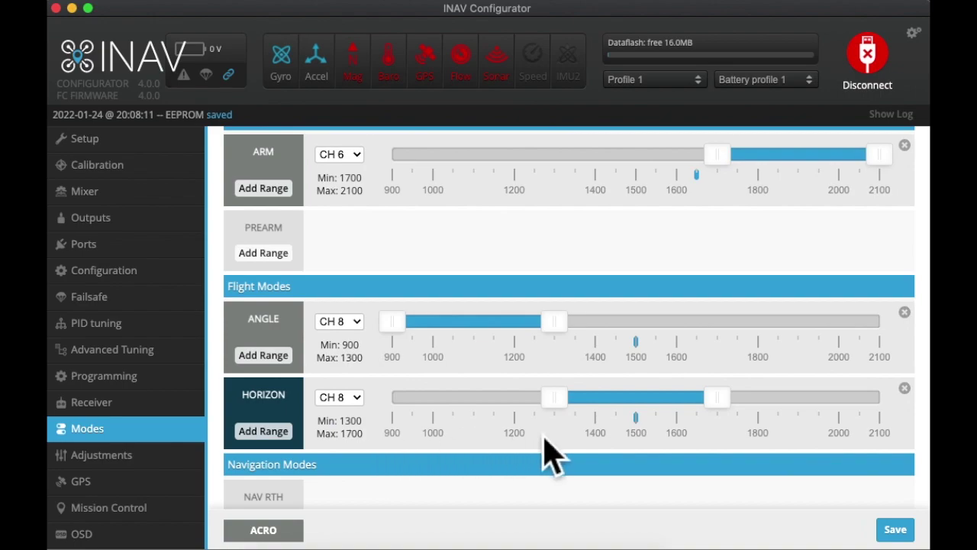
# Step: Add an activation range for the NAV RTH navigation mode on CH 7, from 1700 to 2100
pyautogui.scroll(-4, 488, 464)
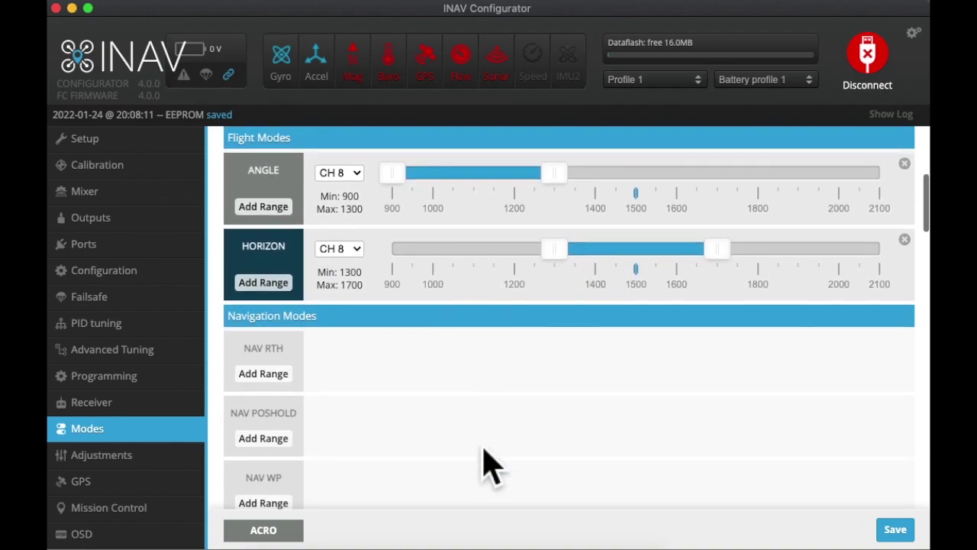
pyautogui.scroll(-3, 488, 464)
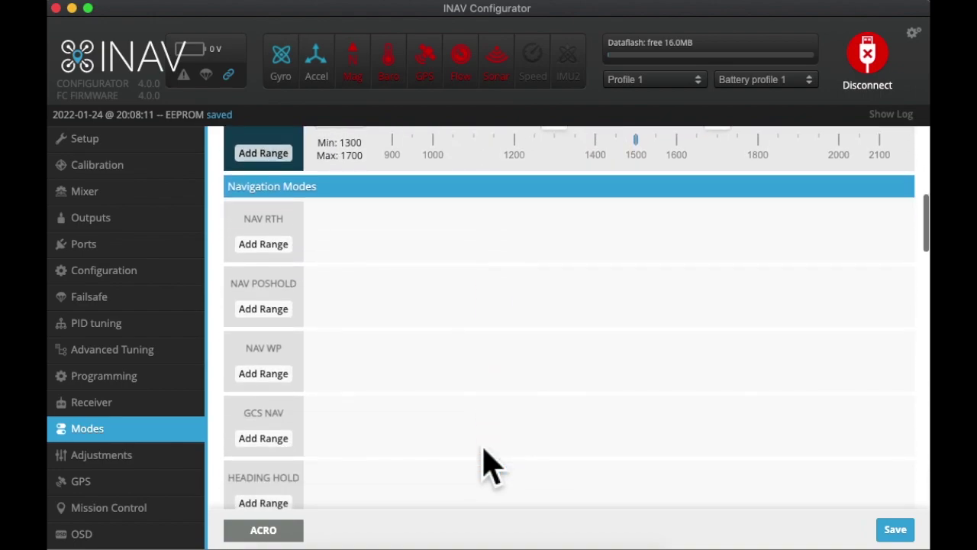
pyautogui.scroll(3, 489, 464)
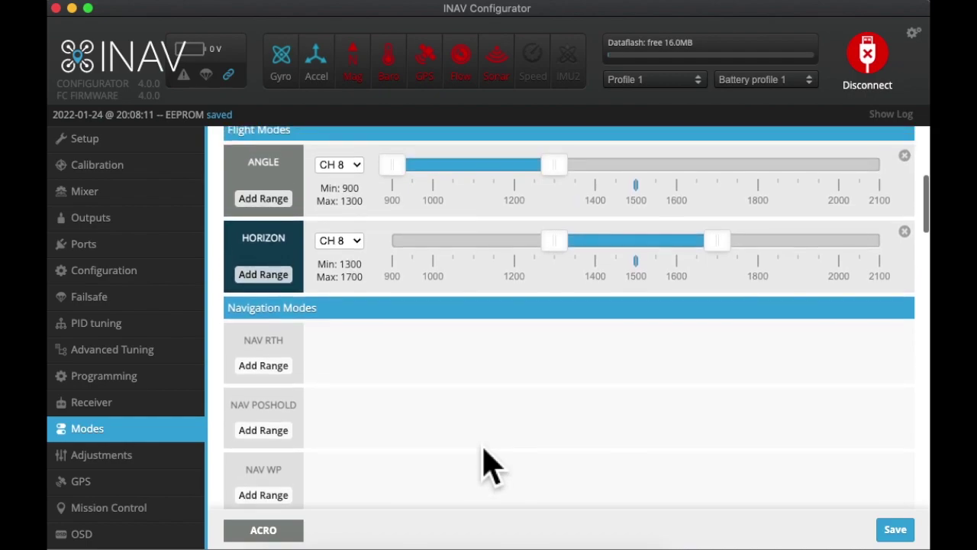
pyautogui.click(284, 367)
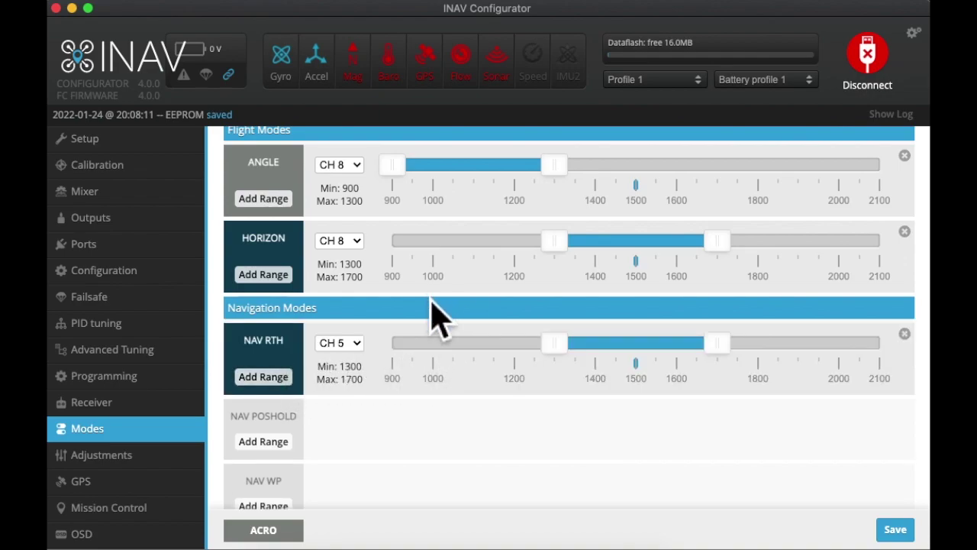
pyautogui.click(358, 347)
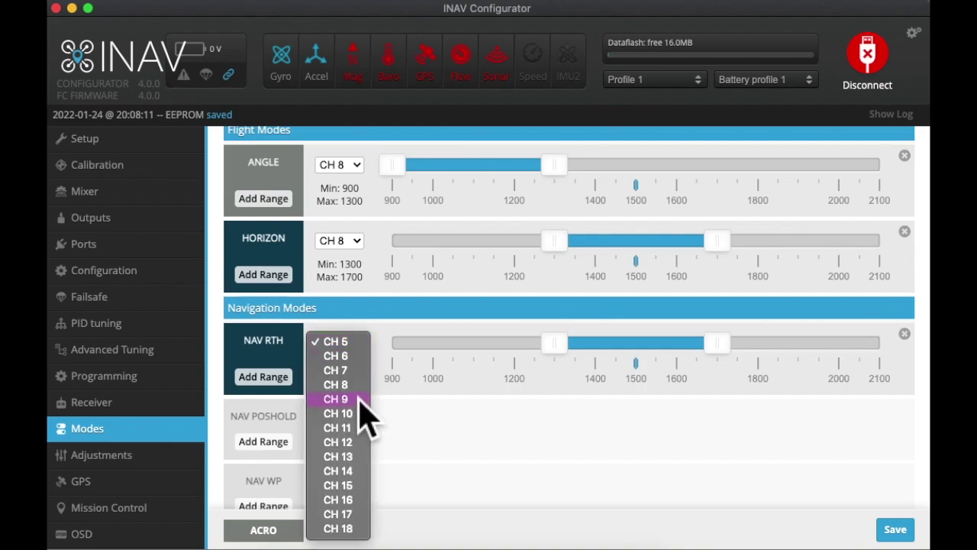
pyautogui.click(357, 371)
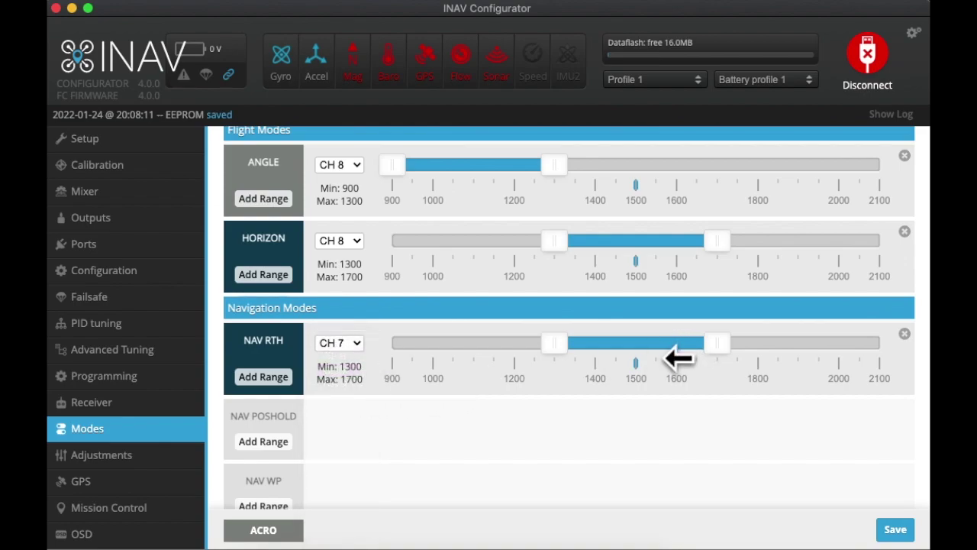
pyautogui.moveTo(679, 357); pyautogui.dragTo(847, 356)
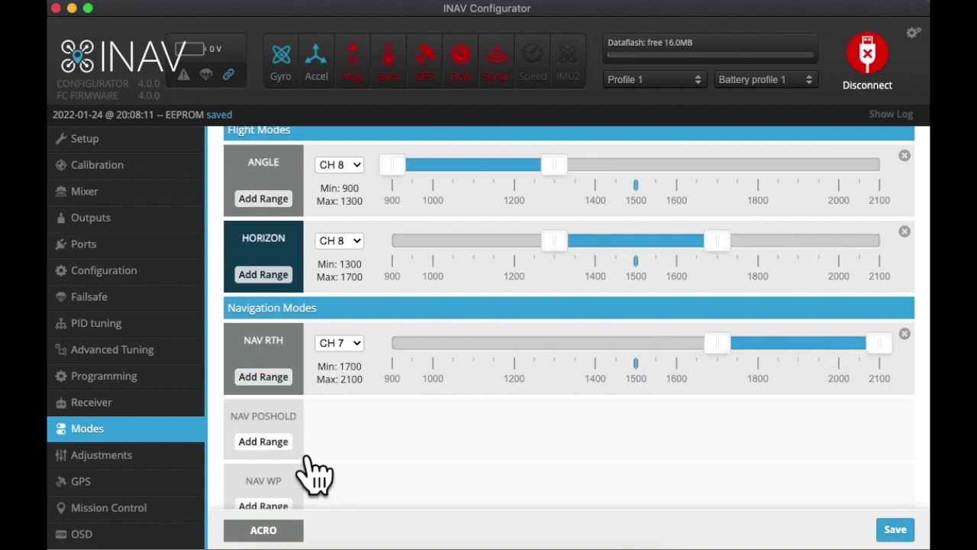
# Step: Add an activation range for the NAV POSHOLD navigation mode on CH 7, from 1300 to 1700
pyautogui.click(284, 443)
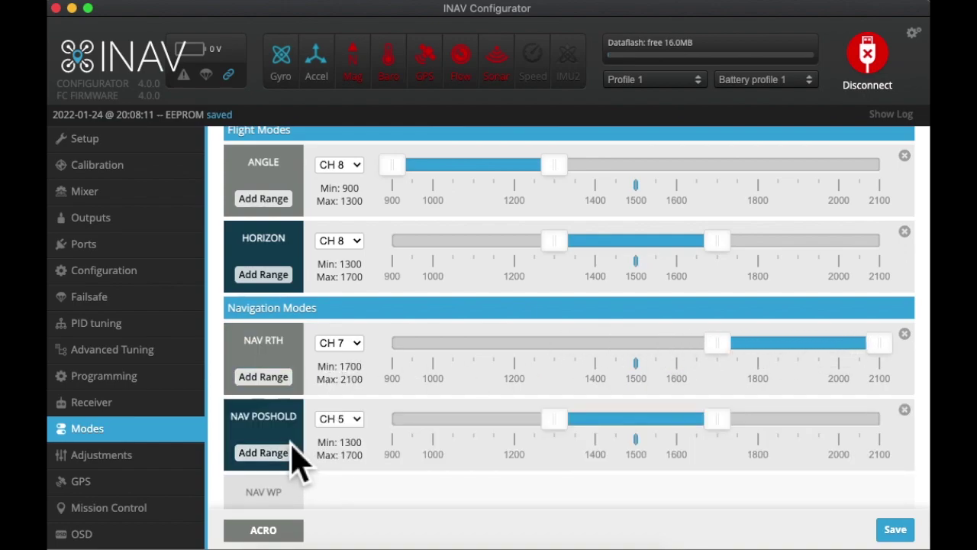
pyautogui.click(355, 423)
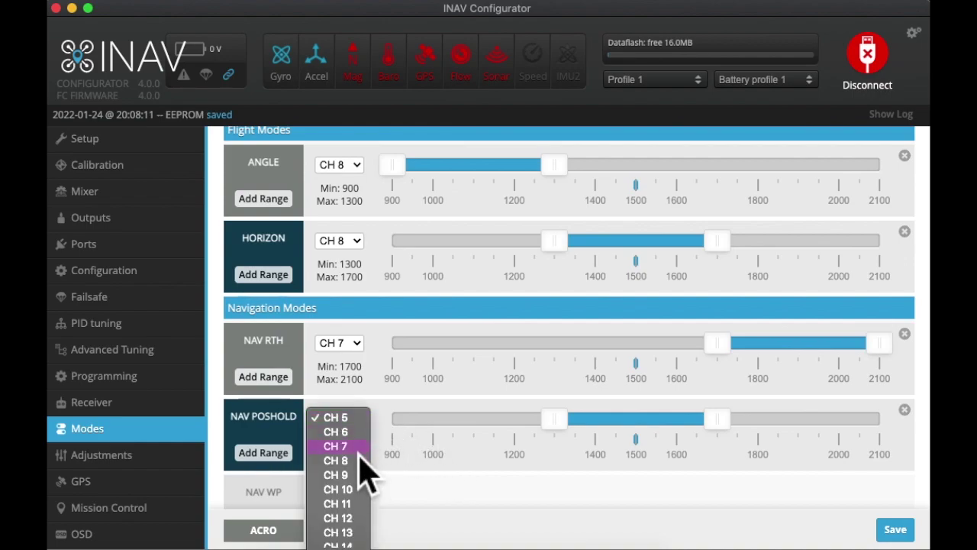
pyautogui.click(359, 449)
pyautogui.scroll(-3, 390, 504)
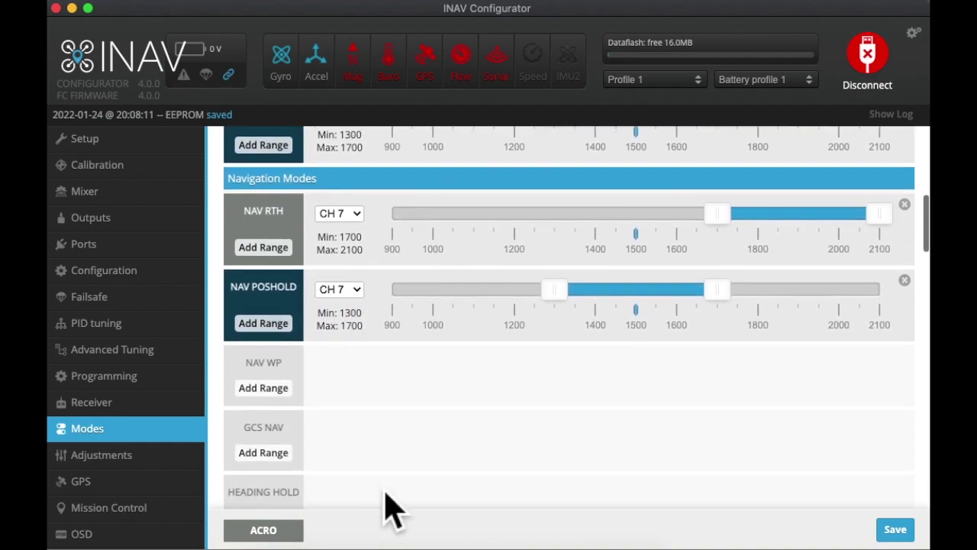
pyautogui.scroll(2, 390, 508)
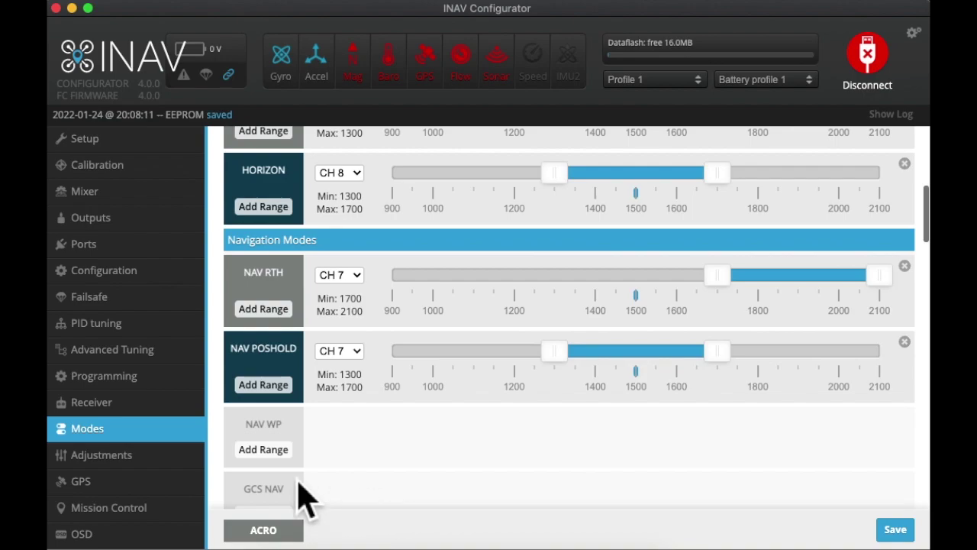
# Step: Add an activation range for AIR MODE on CH 5, from 900 to 1300
pyautogui.scroll(-5, 445, 456)
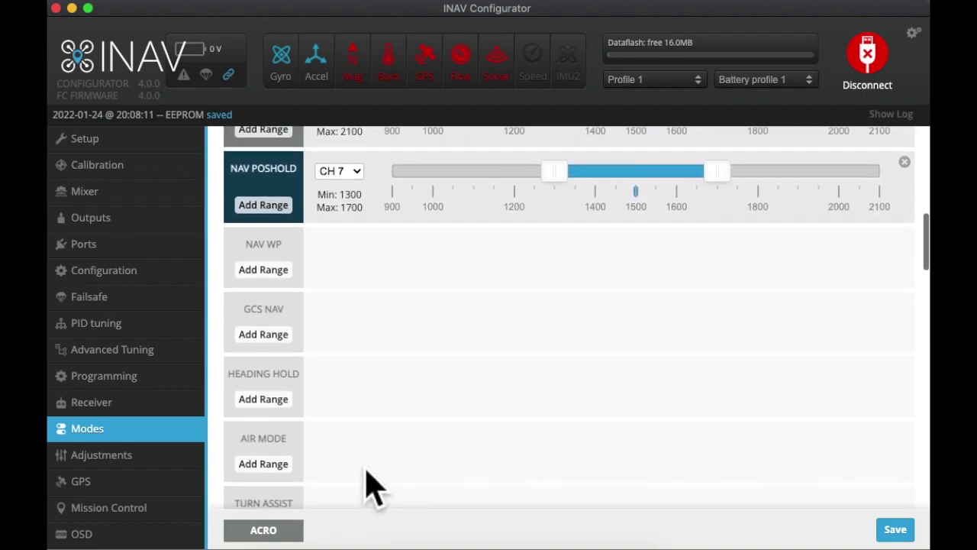
pyautogui.scroll(-2, 371, 484)
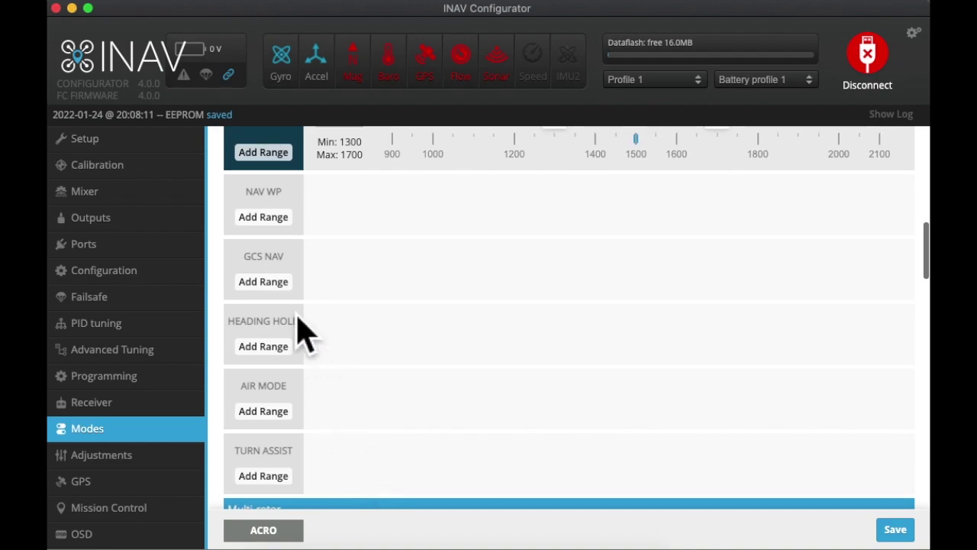
pyautogui.click(283, 413)
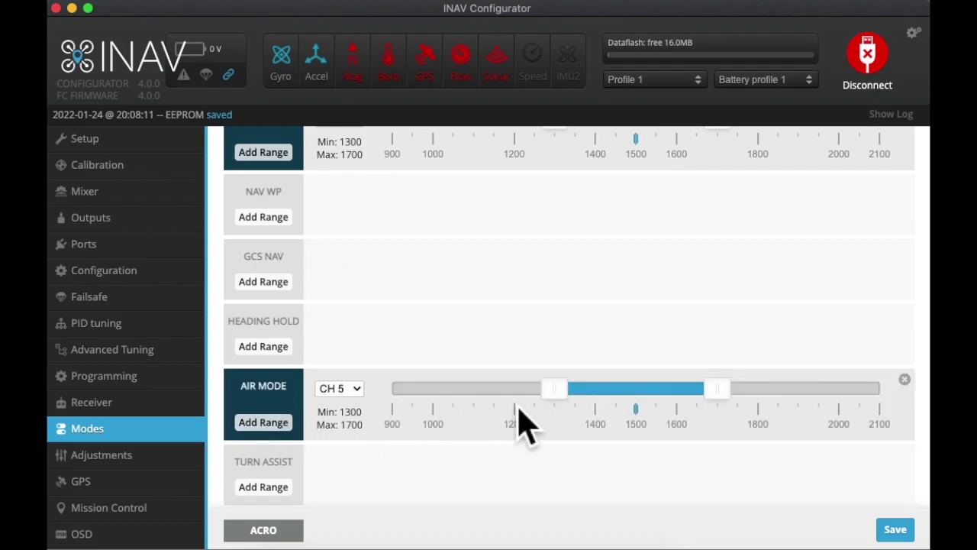
pyautogui.scroll(-1, 366, 417)
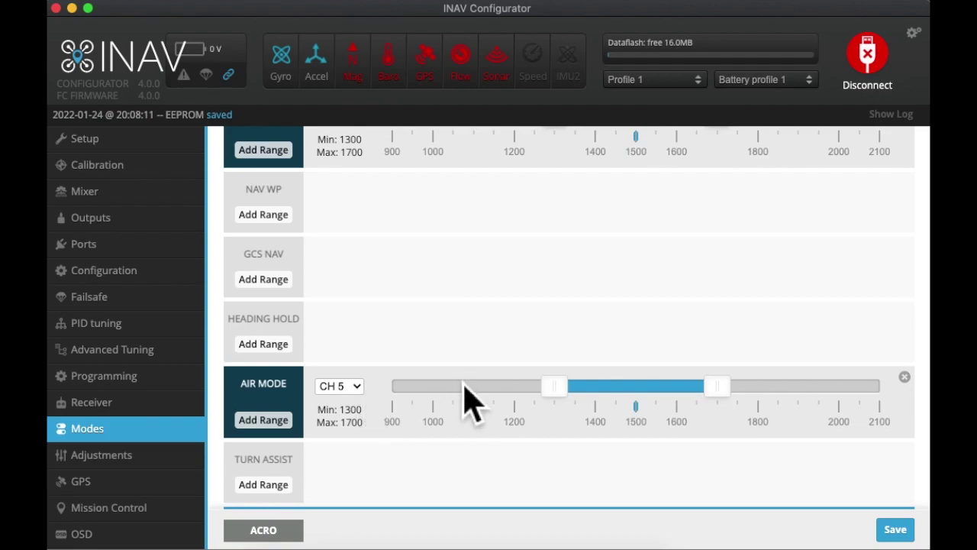
pyautogui.moveTo(611, 405); pyautogui.dragTo(397, 409)
# Step: Add an activation range for the BEEPER mode under Misc Modes on CH 5, from 1300 to 1700
pyautogui.scroll(-4, 338, 466)
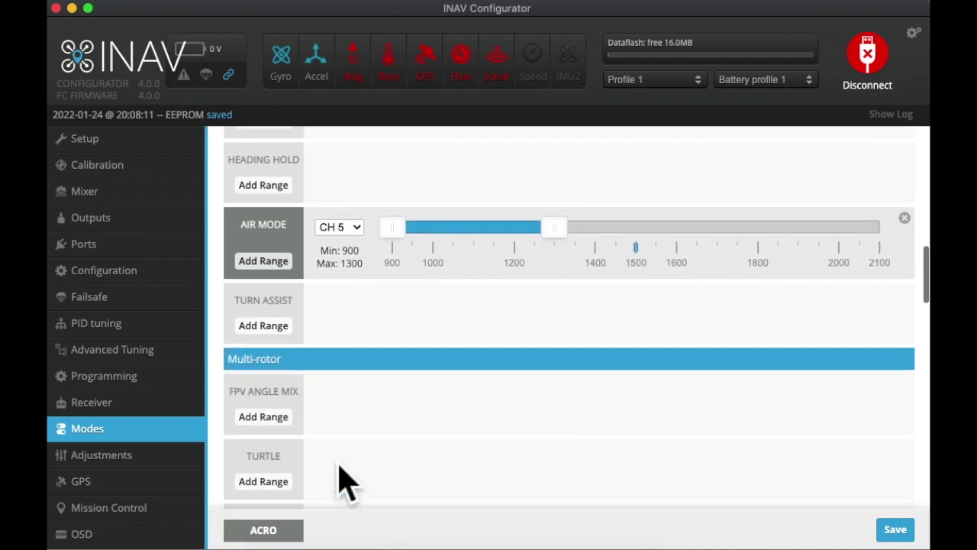
pyautogui.scroll(-8, 344, 481)
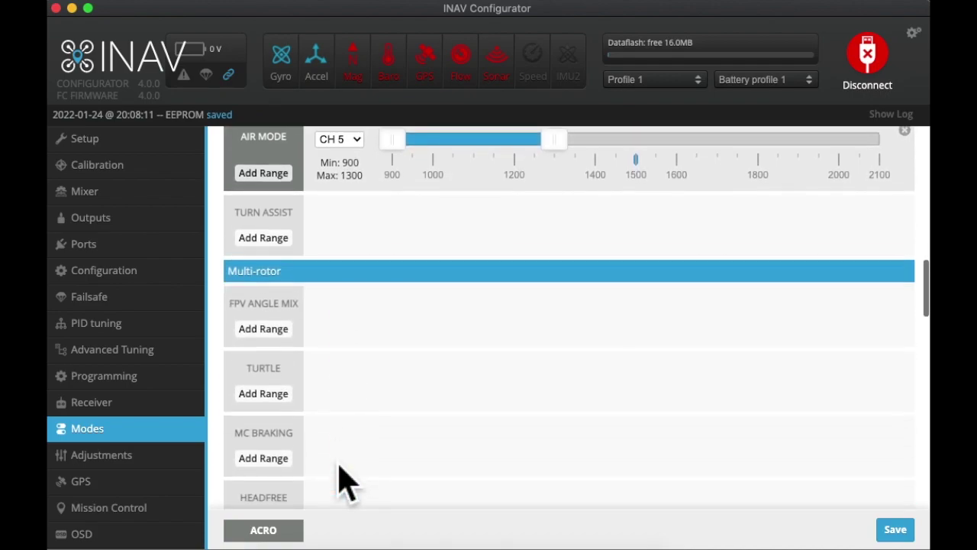
pyautogui.scroll(-10, 343, 481)
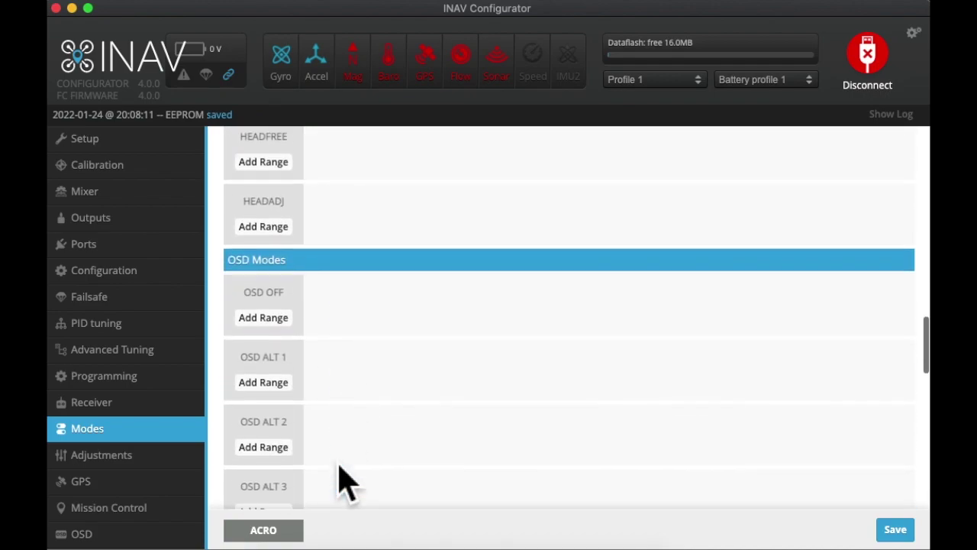
pyautogui.scroll(-5, 343, 481)
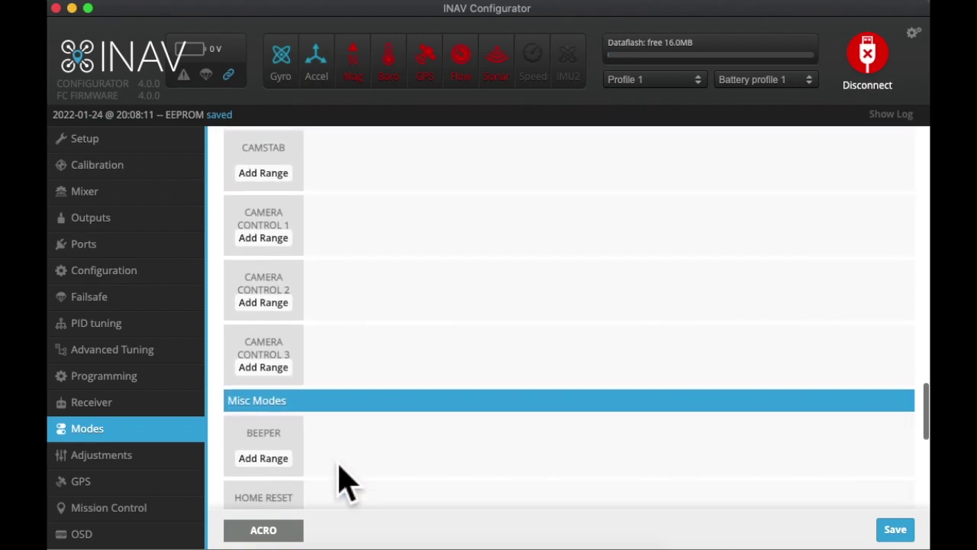
pyautogui.scroll(-4, 343, 481)
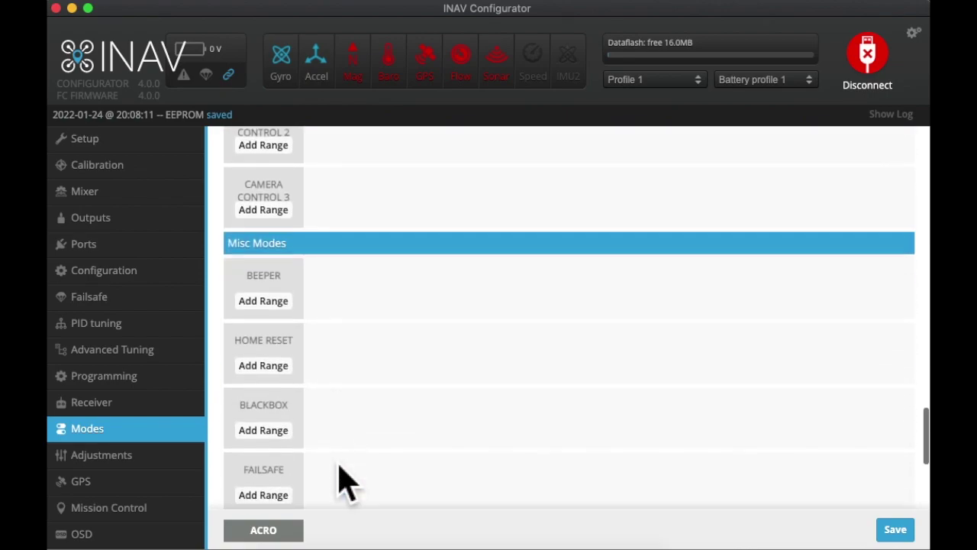
pyautogui.click(279, 304)
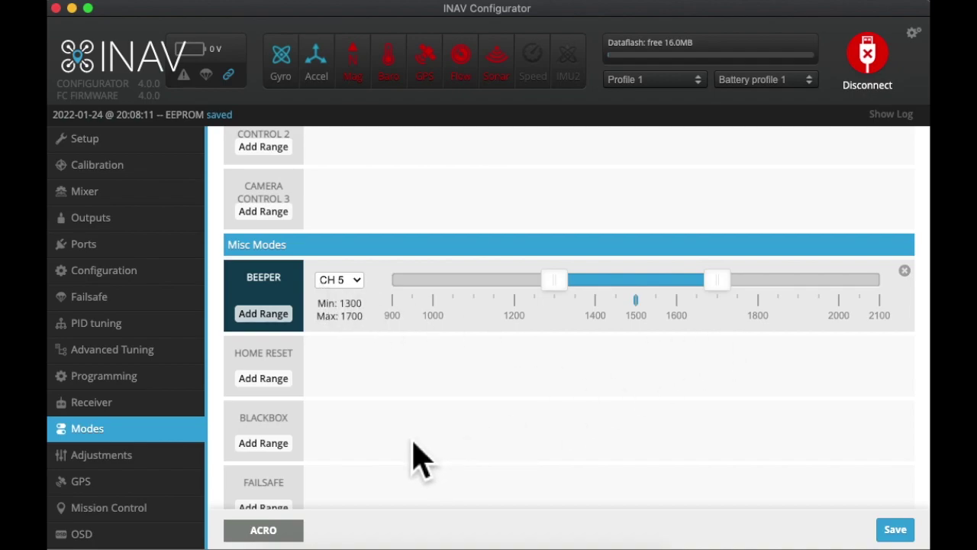
# Step: Add an activation range for the FAILSAFE mode on CH 5, from 1700 to 2100
pyautogui.scroll(-3, 310, 449)
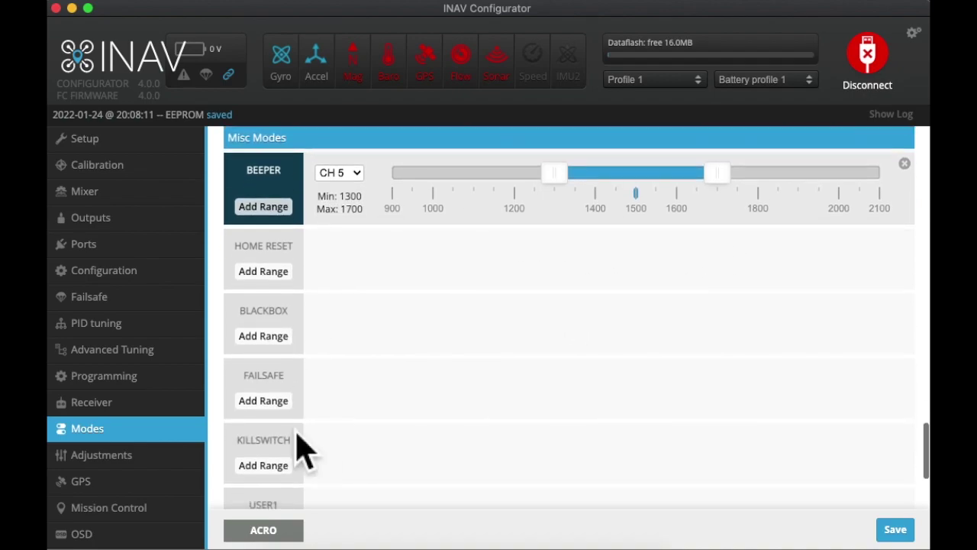
pyautogui.click(291, 402)
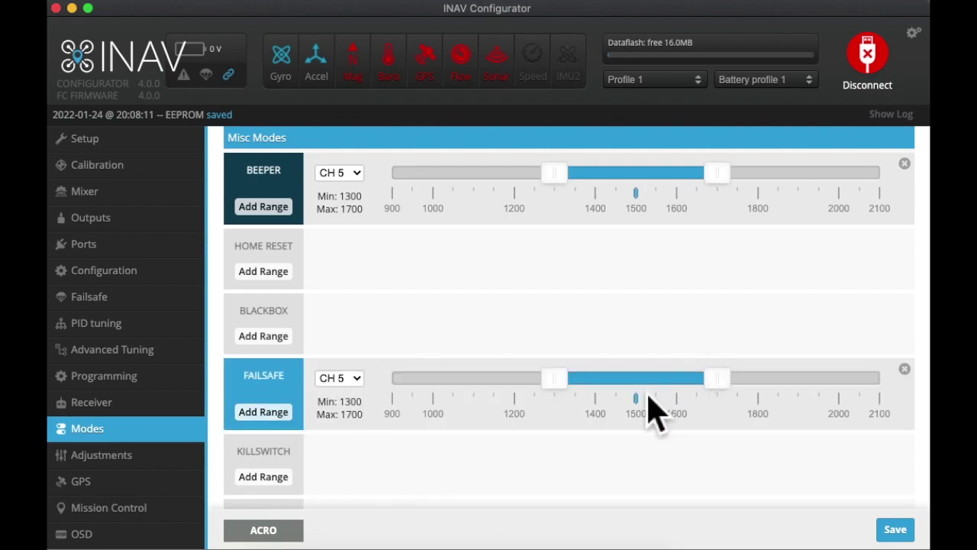
pyautogui.moveTo(647, 397); pyautogui.dragTo(847, 400)
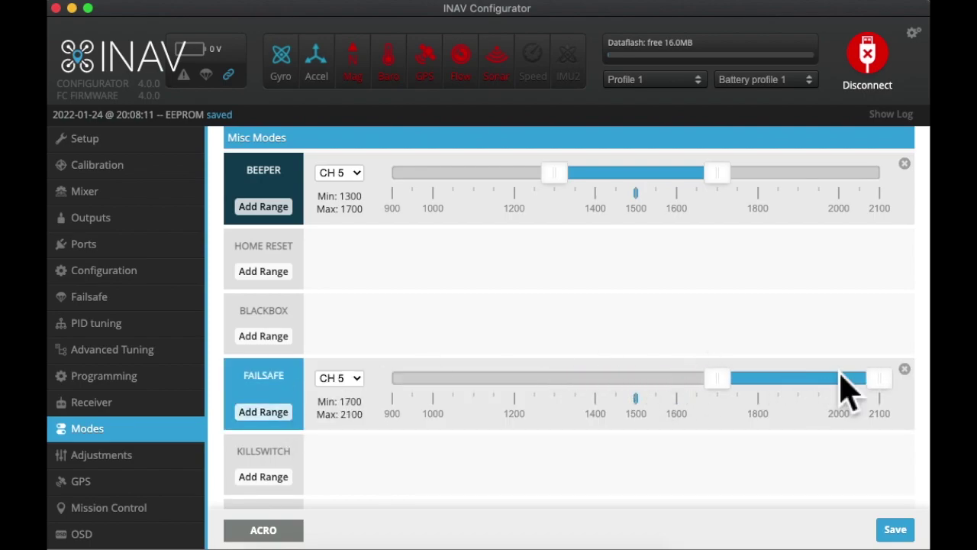
# Step: Lower the minimum of the ARM mode's CH 6 range slightly so it covers the channel's current position
pyautogui.scroll(5, 390, 344)
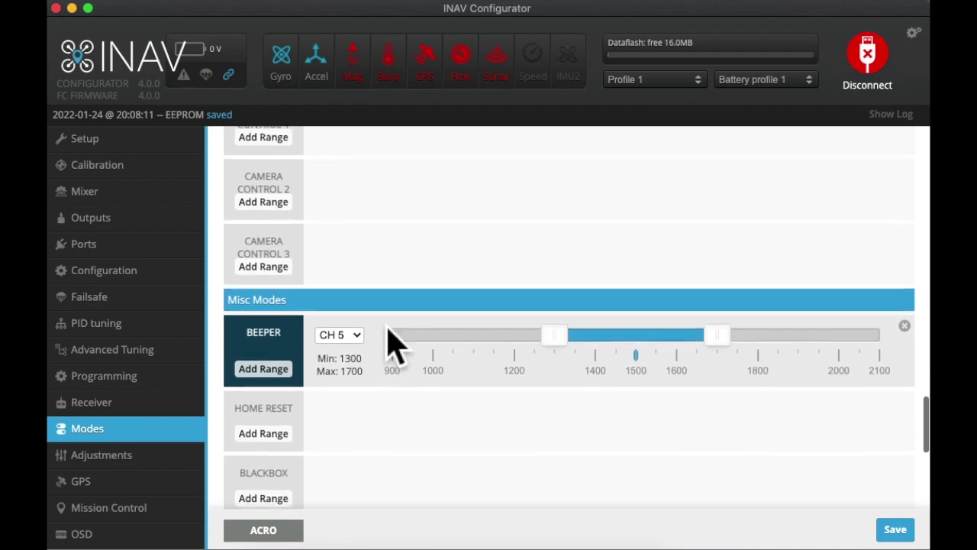
pyautogui.scroll(-8, 364, 388)
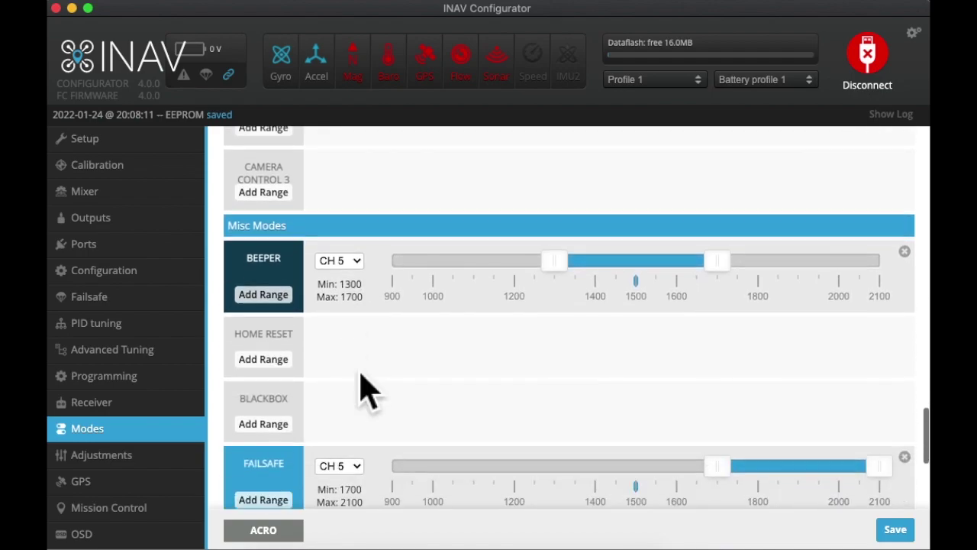
pyautogui.scroll(10, 364, 389)
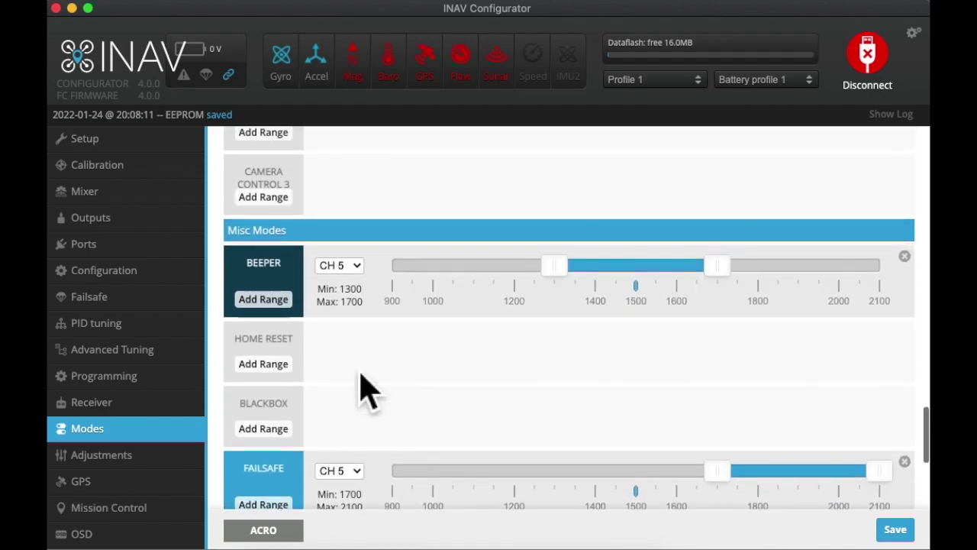
pyautogui.scroll(12, 365, 389)
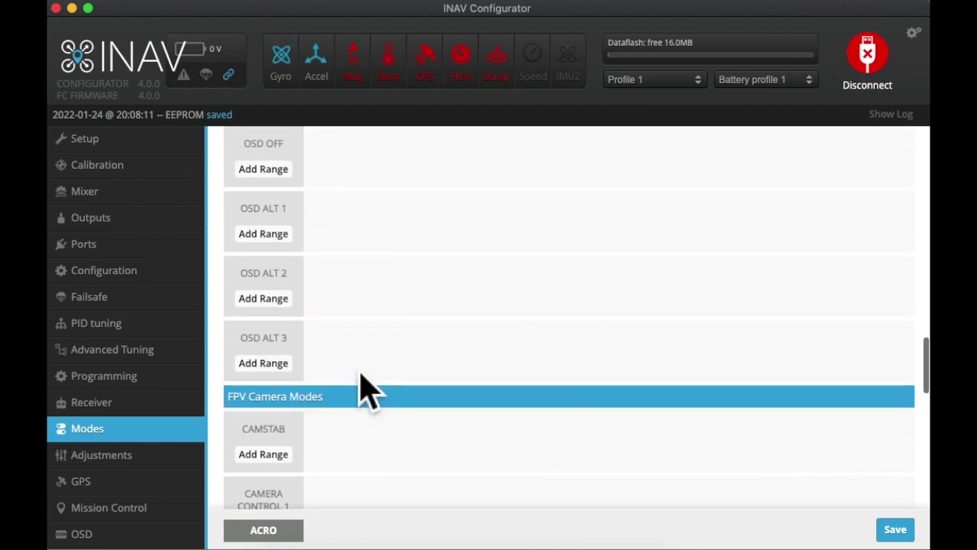
pyautogui.scroll(12, 364, 389)
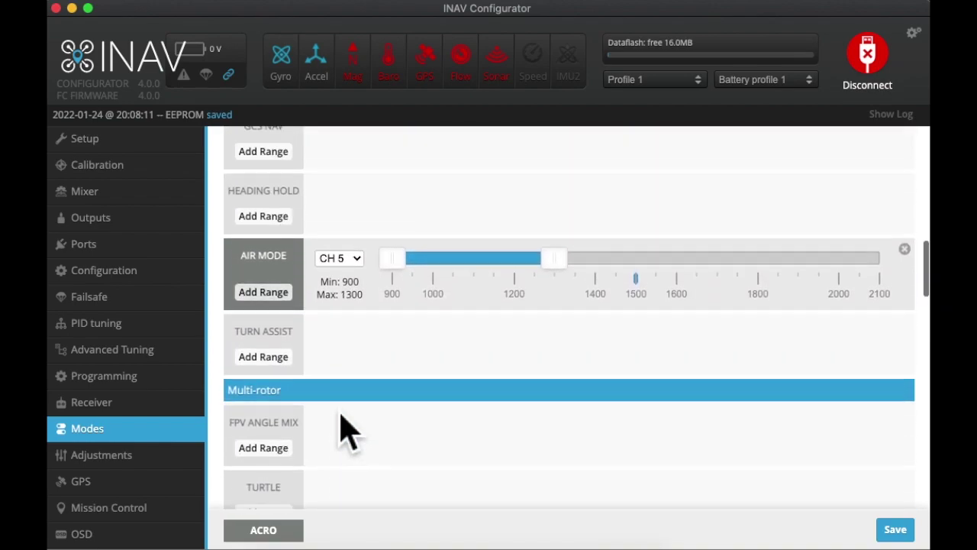
pyautogui.scroll(14, 345, 431)
pyautogui.scroll(-6, 306, 501)
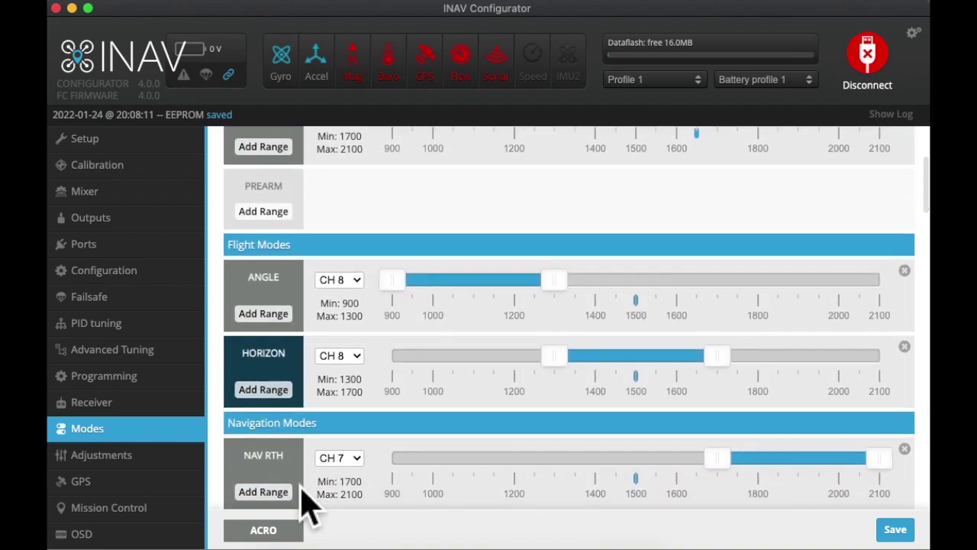
pyautogui.scroll(1, 306, 504)
pyautogui.scroll(7, 306, 504)
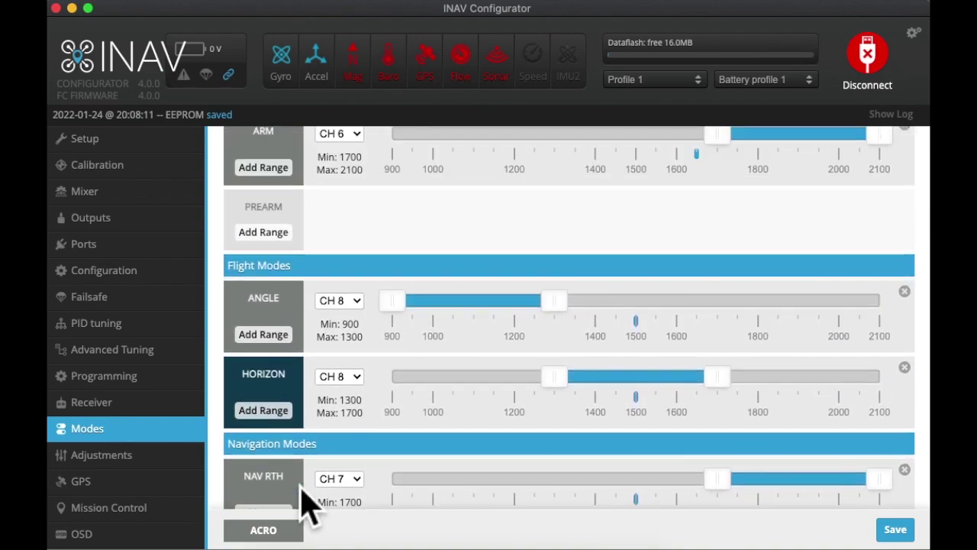
pyautogui.scroll(4, 305, 504)
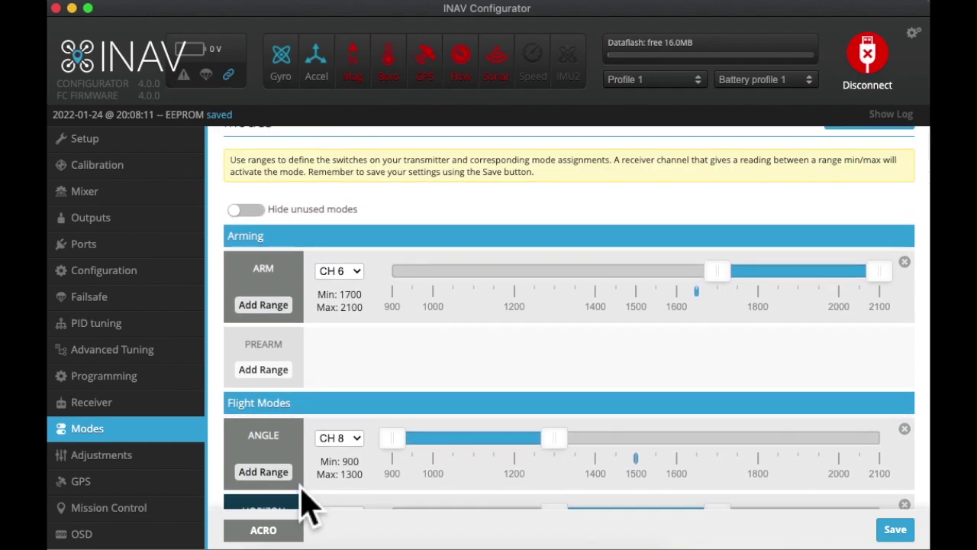
pyautogui.moveTo(720, 277); pyautogui.dragTo(700, 279)
# Step: Save the mode range assignments to the flight controller
pyautogui.scroll(-5, 633, 382)
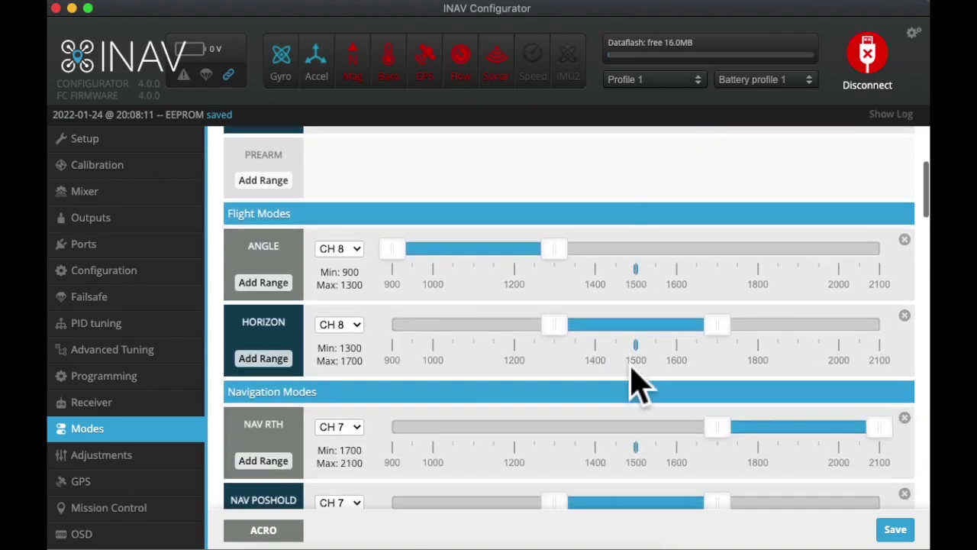
pyautogui.scroll(-4, 633, 382)
pyautogui.scroll(-2, 633, 386)
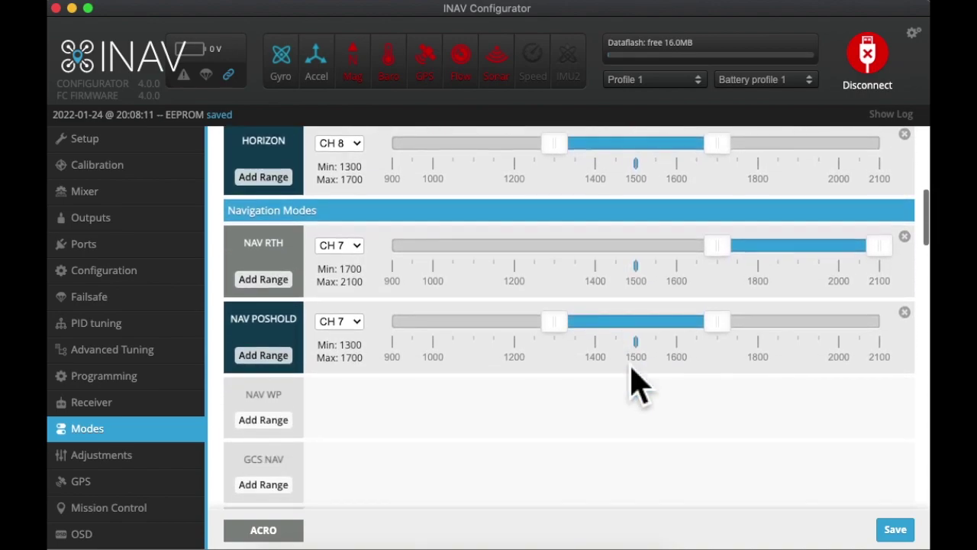
pyautogui.click(905, 540)
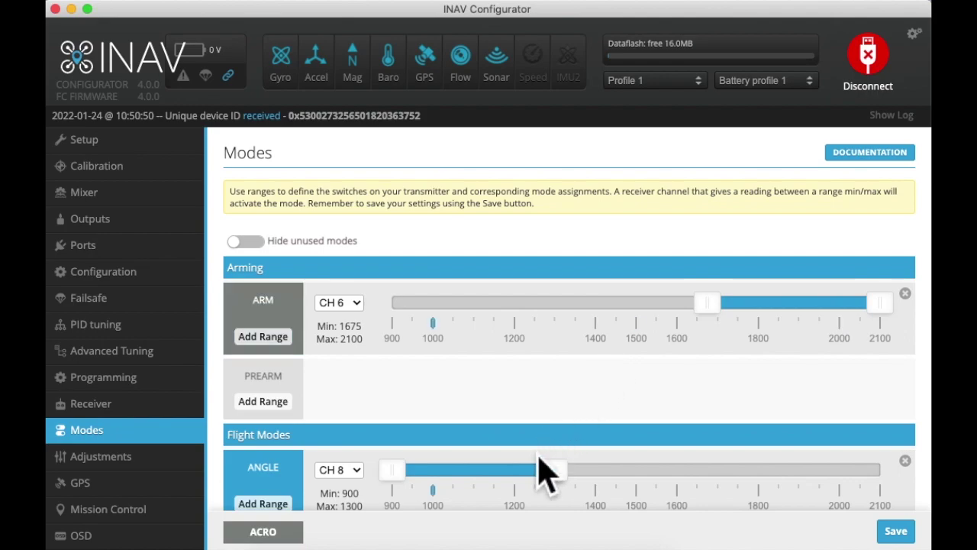
# Step: Review the assigned channel ranges of all modes, from Arming through Misc Modes, against the transmitter's switch positions
pyautogui.scroll(-5, 541, 468)
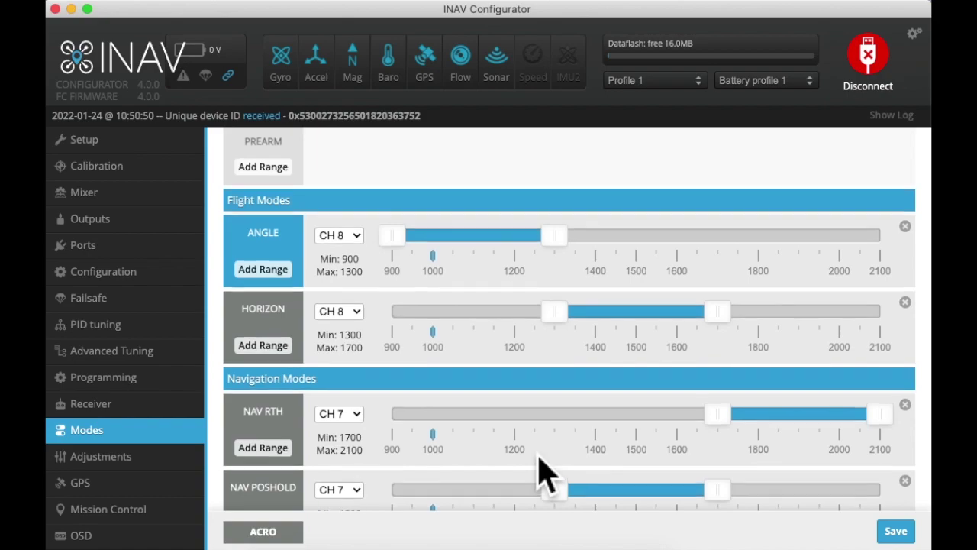
pyautogui.scroll(-3, 540, 458)
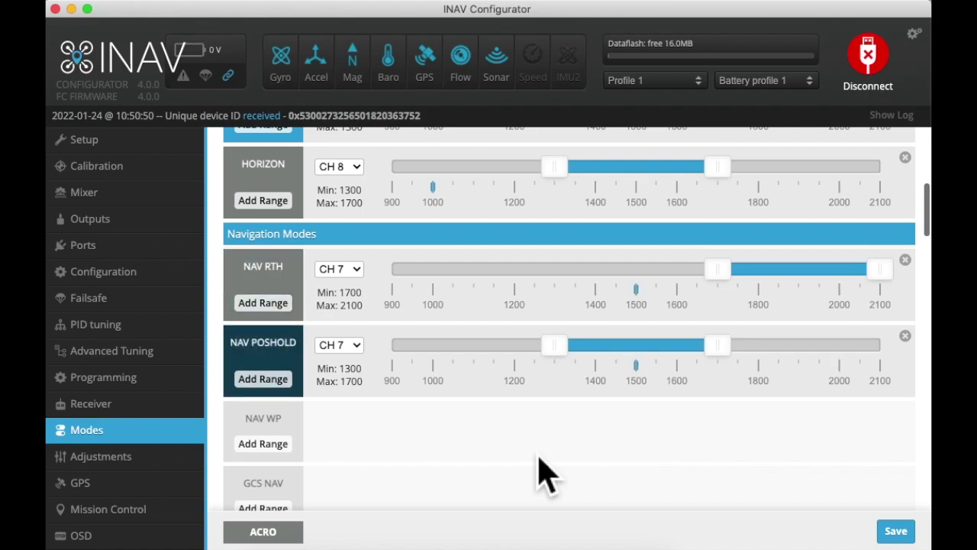
pyautogui.scroll(-10, 542, 473)
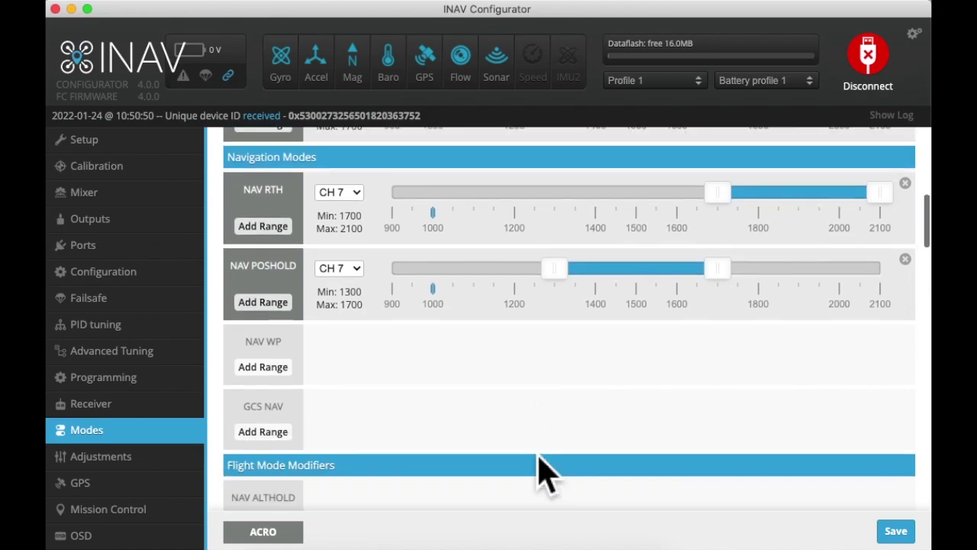
pyautogui.scroll(-2, 542, 474)
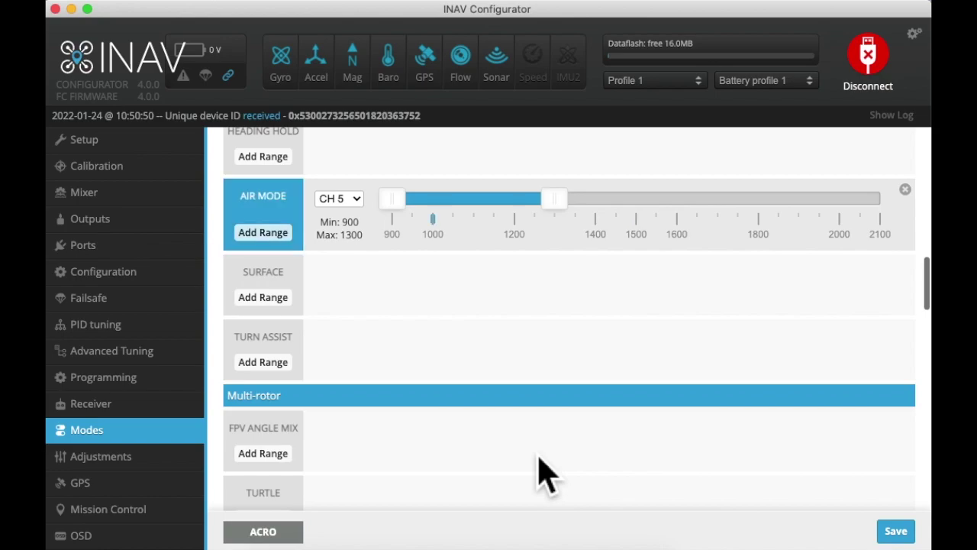
pyautogui.scroll(-8, 542, 474)
pyautogui.scroll(-20, 538, 474)
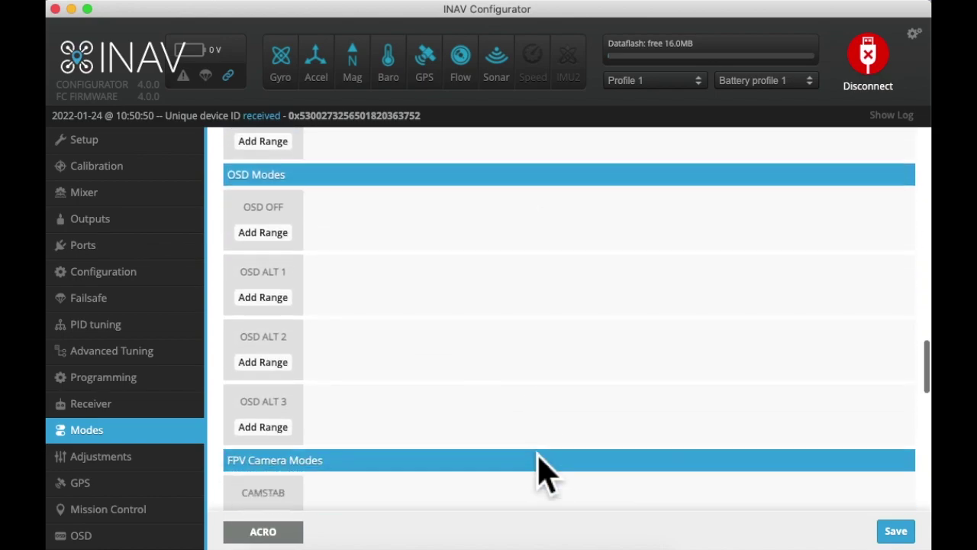
pyautogui.scroll(-5, 539, 466)
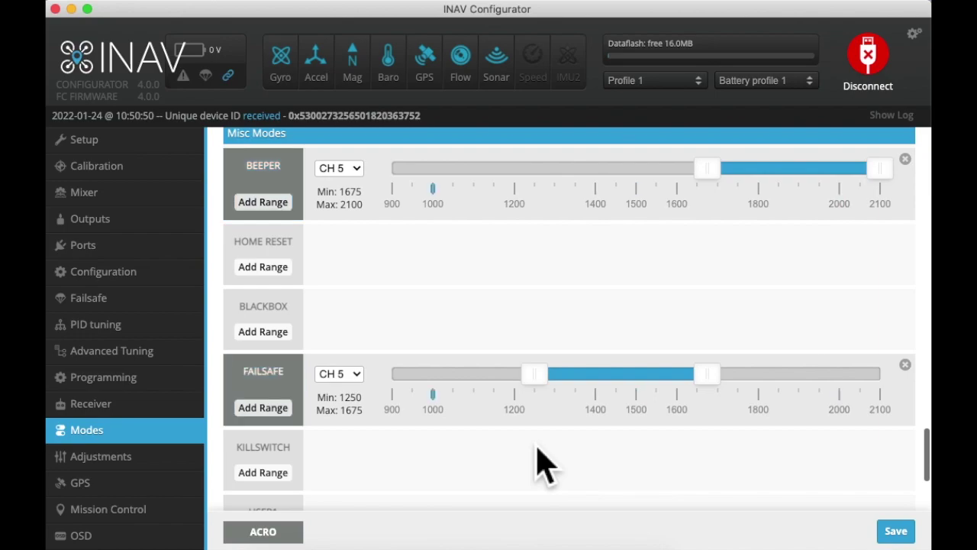
pyautogui.scroll(-5, 536, 463)
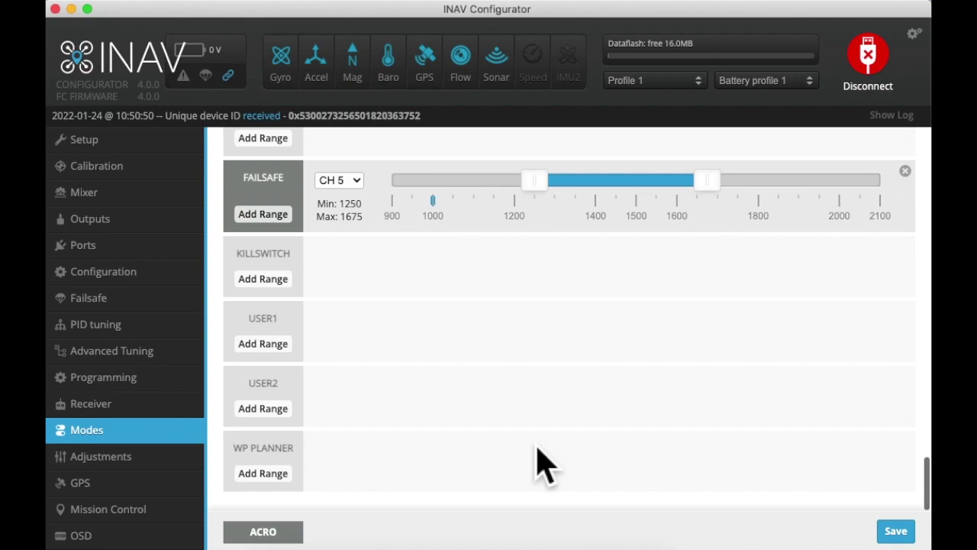
pyautogui.scroll(20, 537, 464)
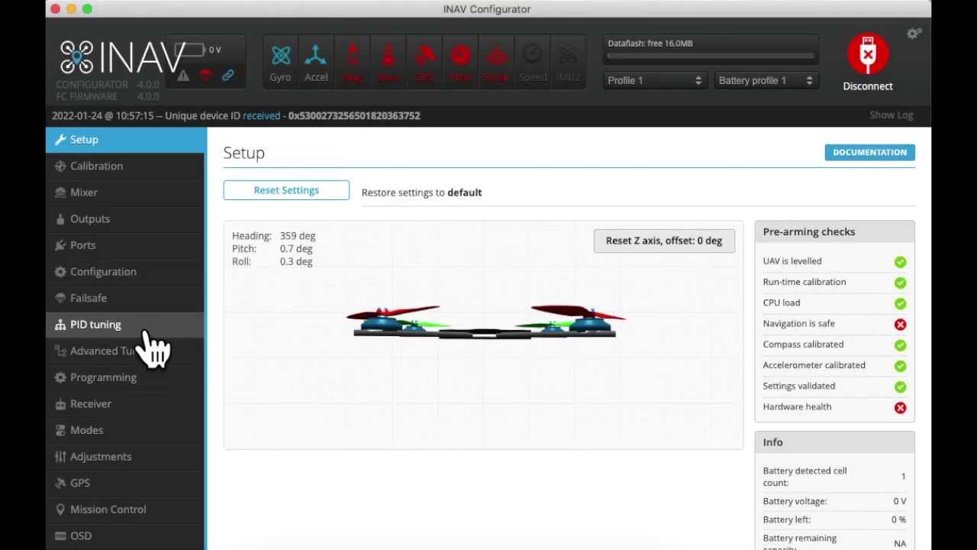
# Step: Set the failsafe procedure to RTH, then save the failsafe settings and reboot the flight controller
pyautogui.click(134, 304)
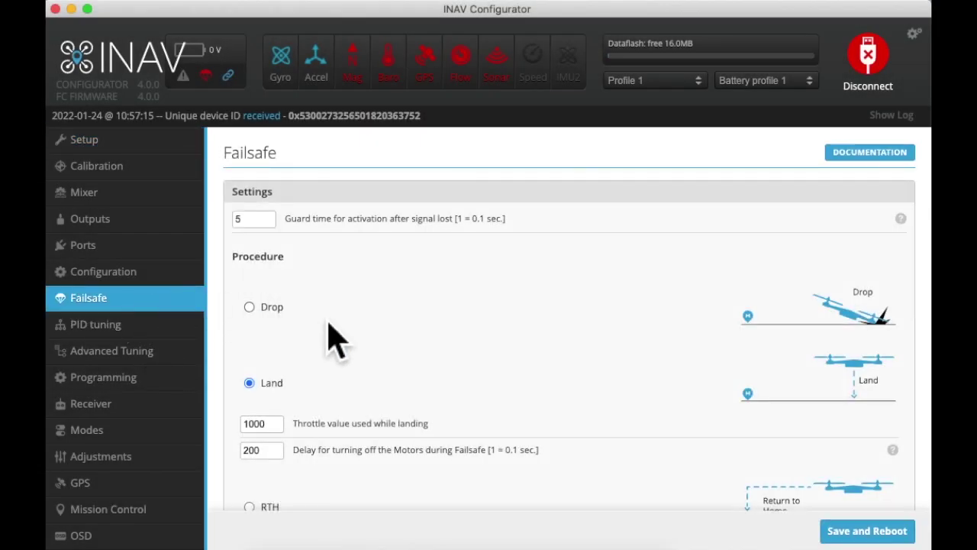
pyautogui.scroll(-3, 325, 401)
pyautogui.click(251, 358)
pyautogui.scroll(3, 359, 240)
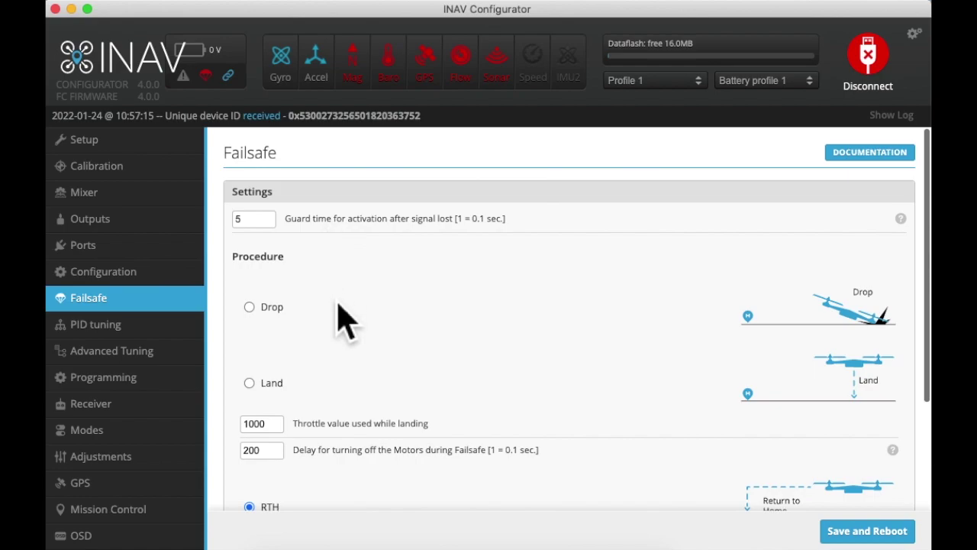
pyautogui.scroll(-4, 378, 366)
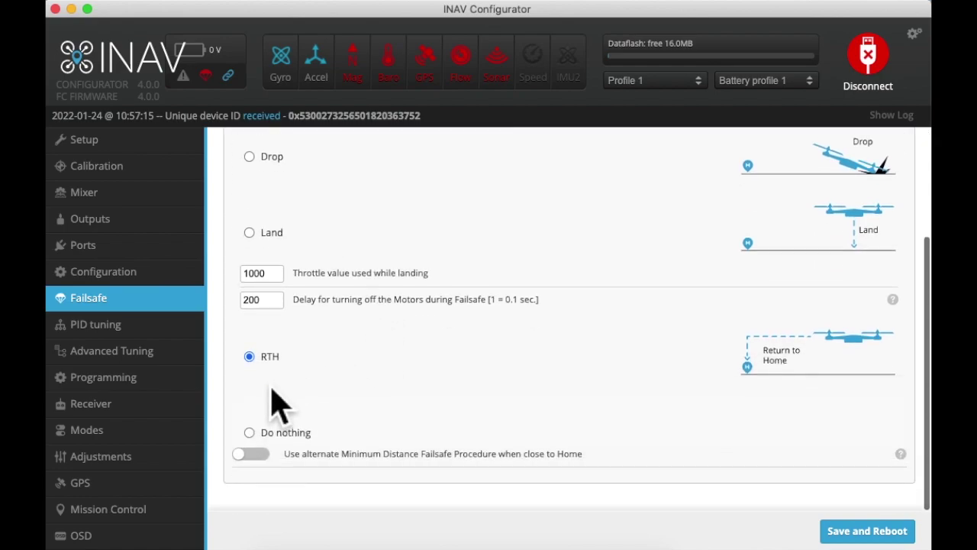
pyautogui.click(888, 541)
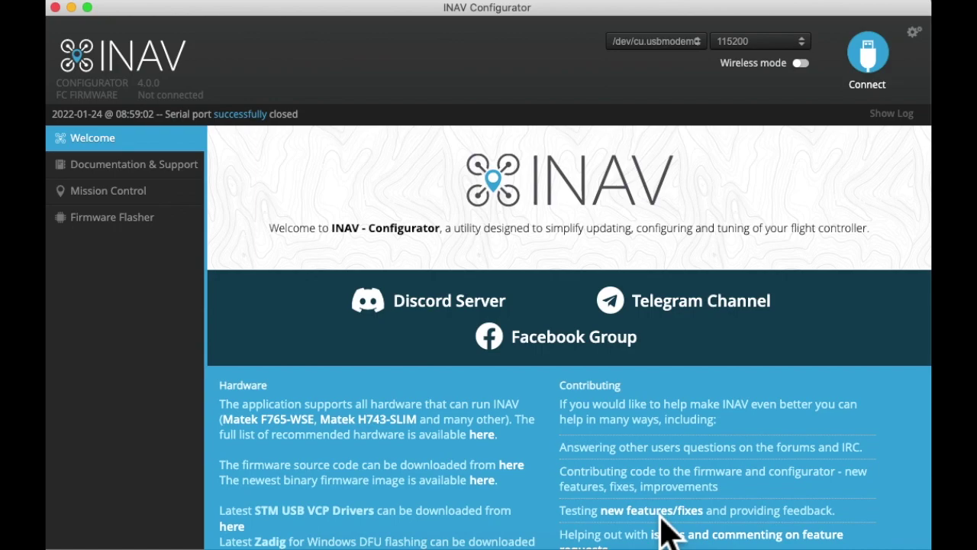
# Step: Connect to the flight controller and choose the SERIAL receiver type with SBUS as the serial receiver provider
pyautogui.click(868, 54)
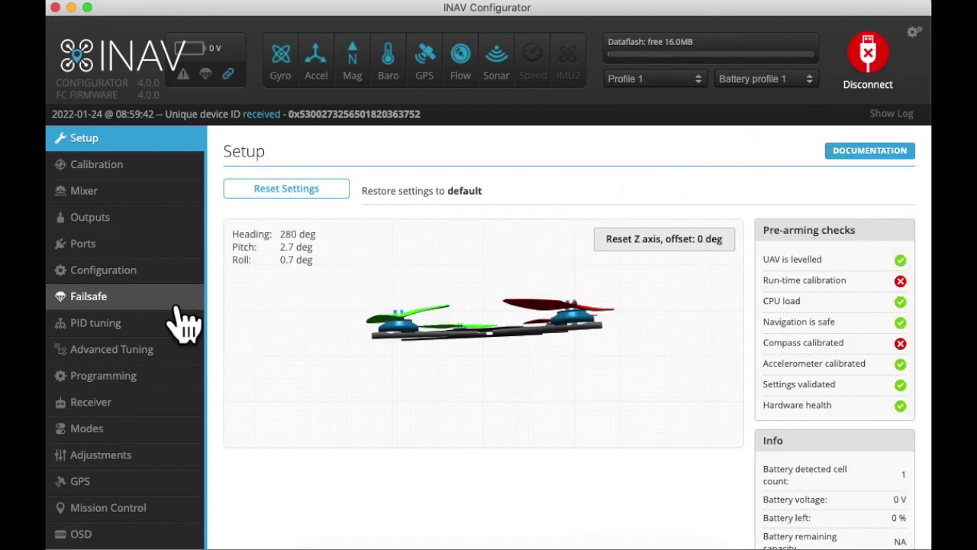
pyautogui.click(142, 412)
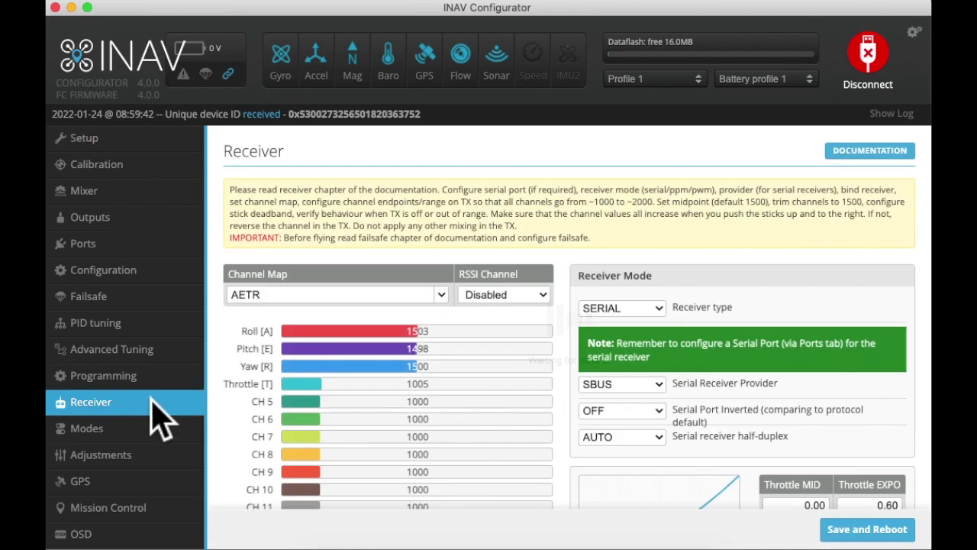
pyautogui.click(660, 310)
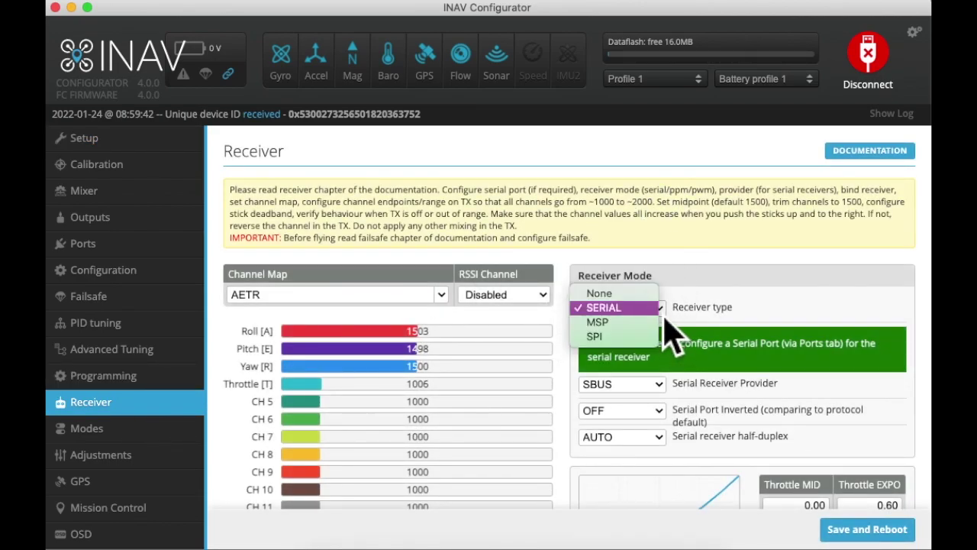
pyautogui.click(651, 310)
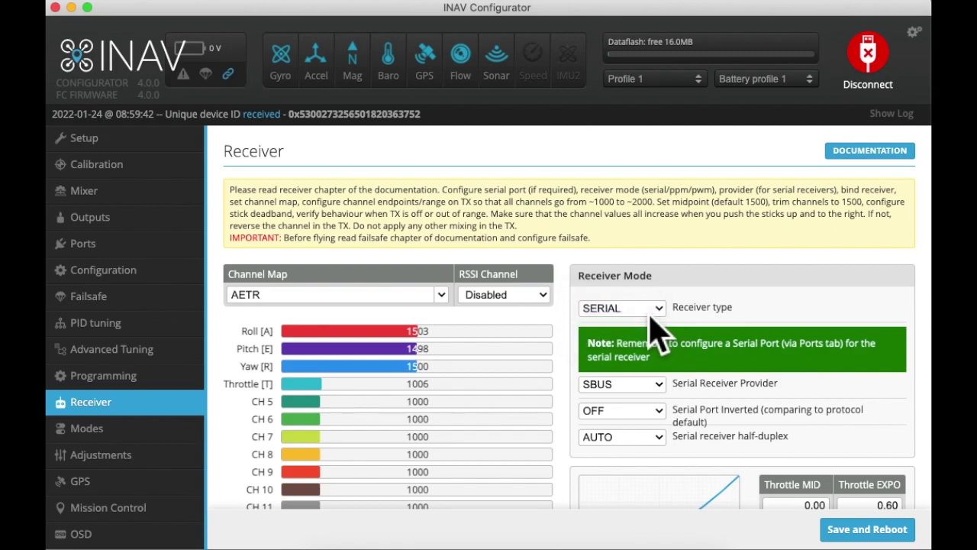
pyautogui.click(658, 384)
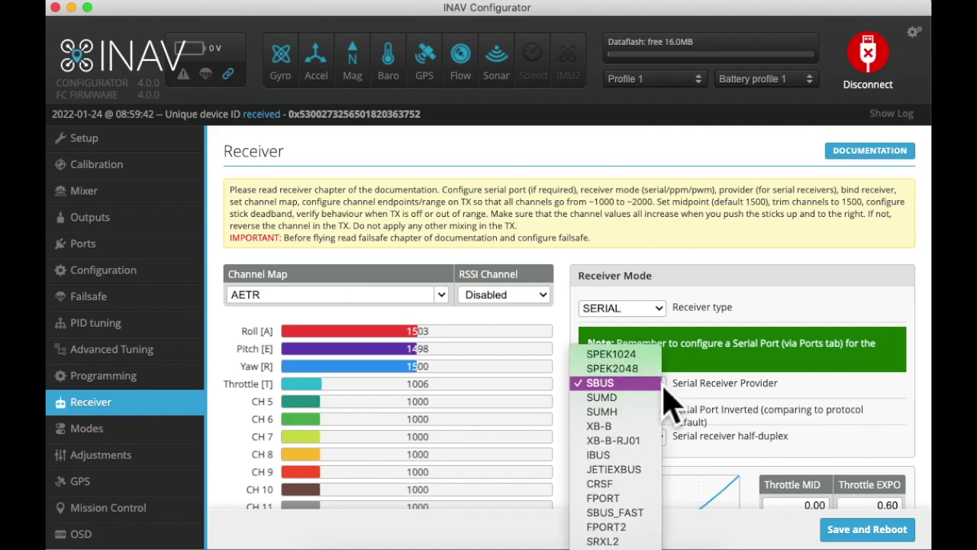
pyautogui.click(661, 384)
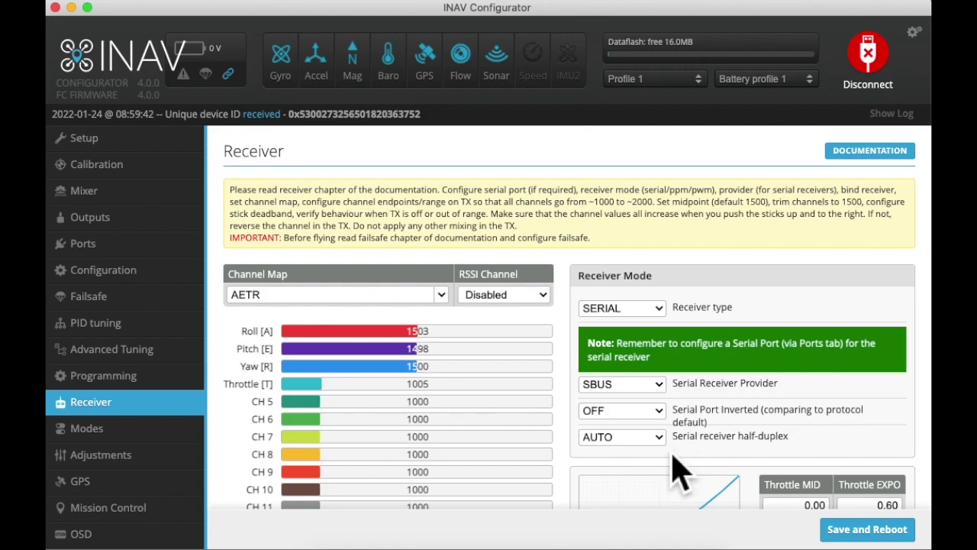
# Step: Try a linear throttle curve with Throttle MID at 0.50 and Throttle EXPO at 0.00
pyautogui.scroll(-5, 668, 462)
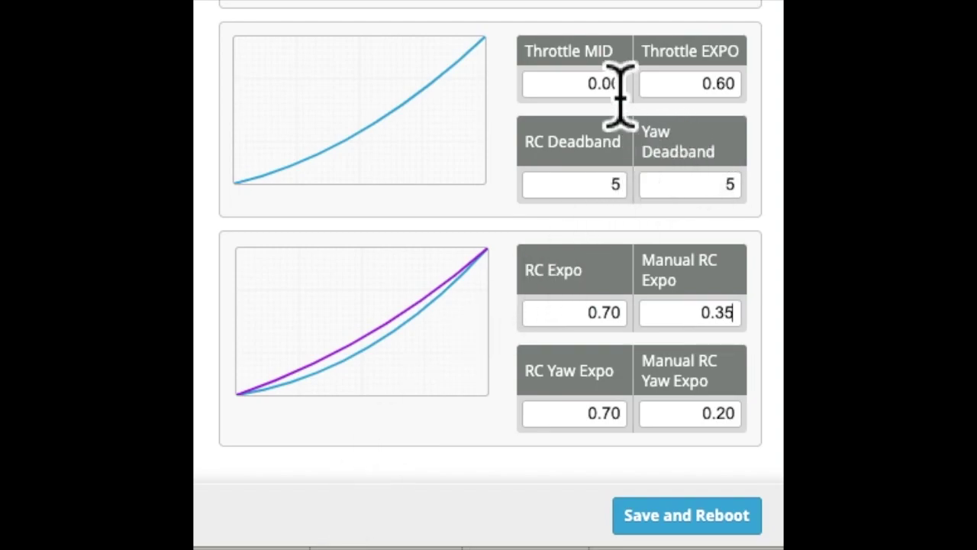
pyautogui.moveTo(603, 86); pyautogui.dragTo(633, 86)
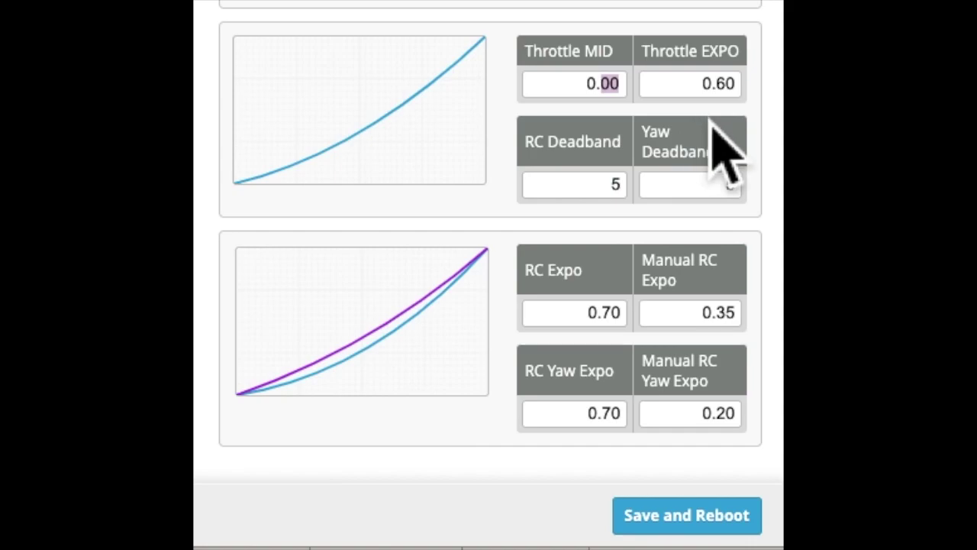
pyautogui.write('50')
pyautogui.moveTo(712, 85); pyautogui.dragTo(751, 86)
pyautogui.write('0')
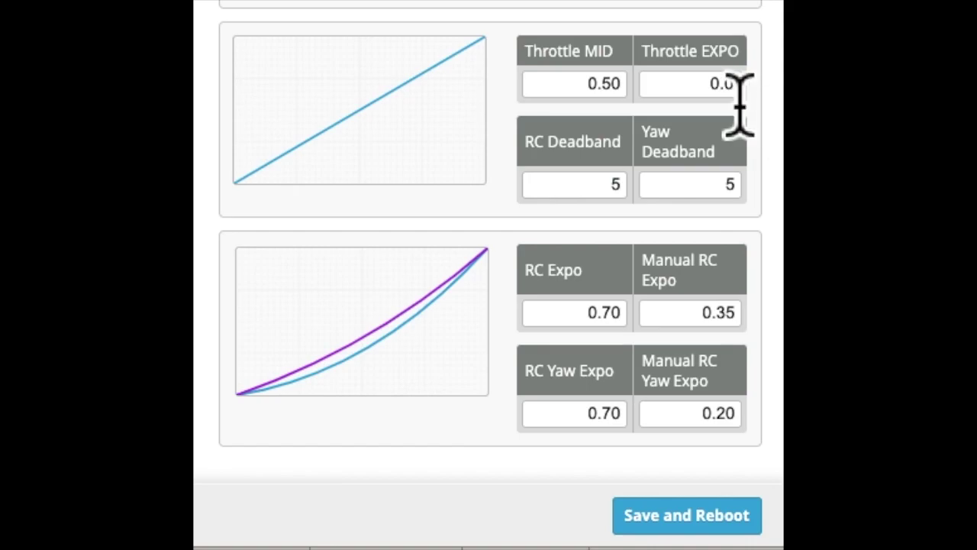
# Step: Set Throttle MID to 0.00 and Throttle EXPO to 0.60
pyautogui.moveTo(600, 84); pyautogui.dragTo(622, 84)
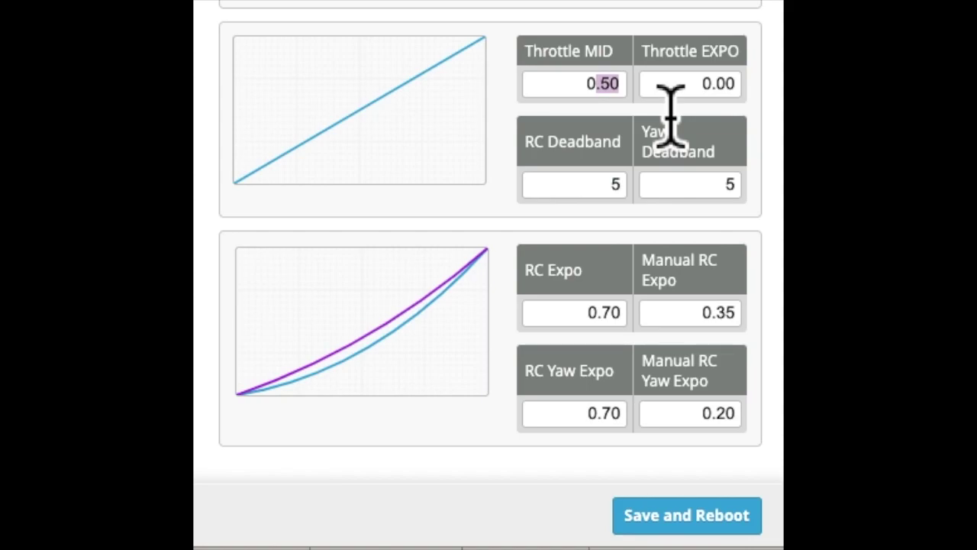
pyautogui.press('BackSpace')
pyautogui.write('0')
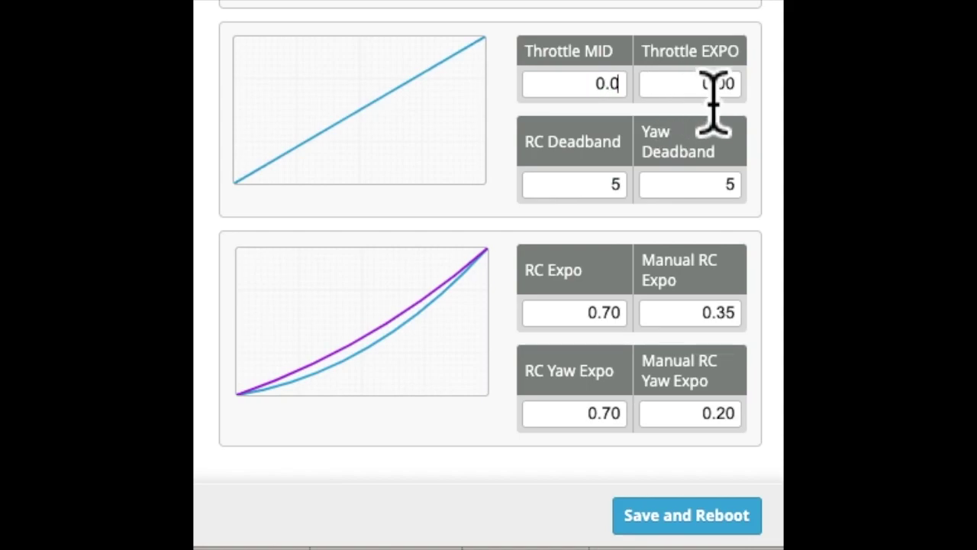
pyautogui.moveTo(709, 84); pyautogui.dragTo(756, 87)
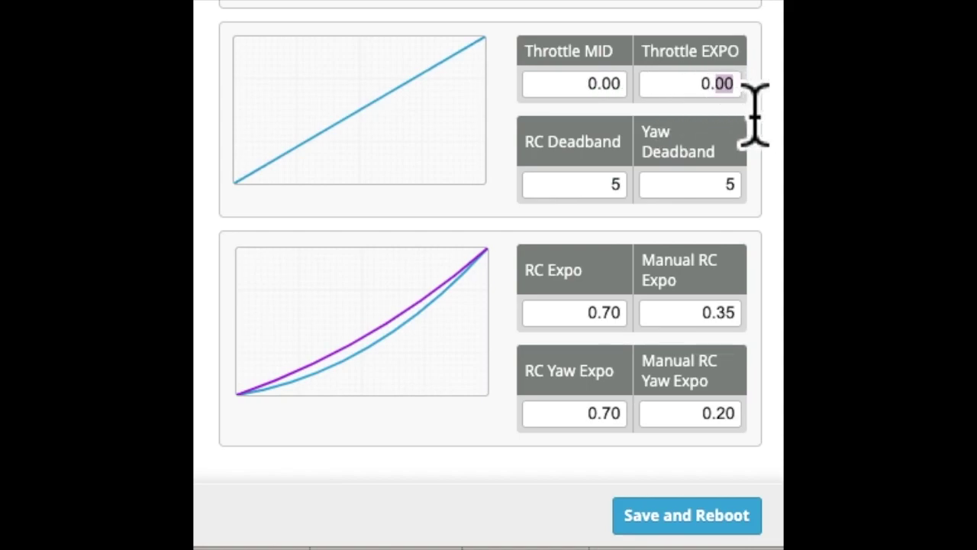
pyautogui.write('60')
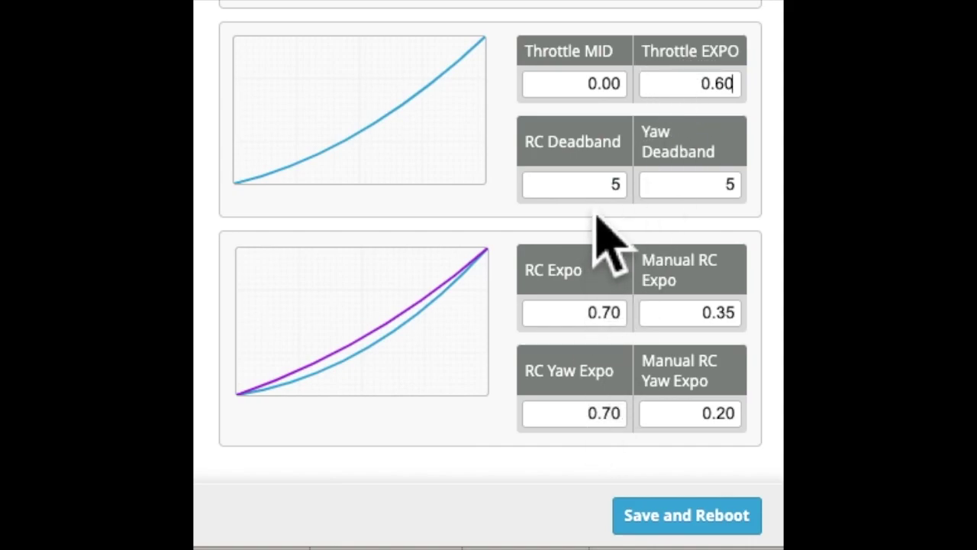
# Step: Examine the available channel map options and the live channel values in the receiver settings
pyautogui.moveTo(724, 215)
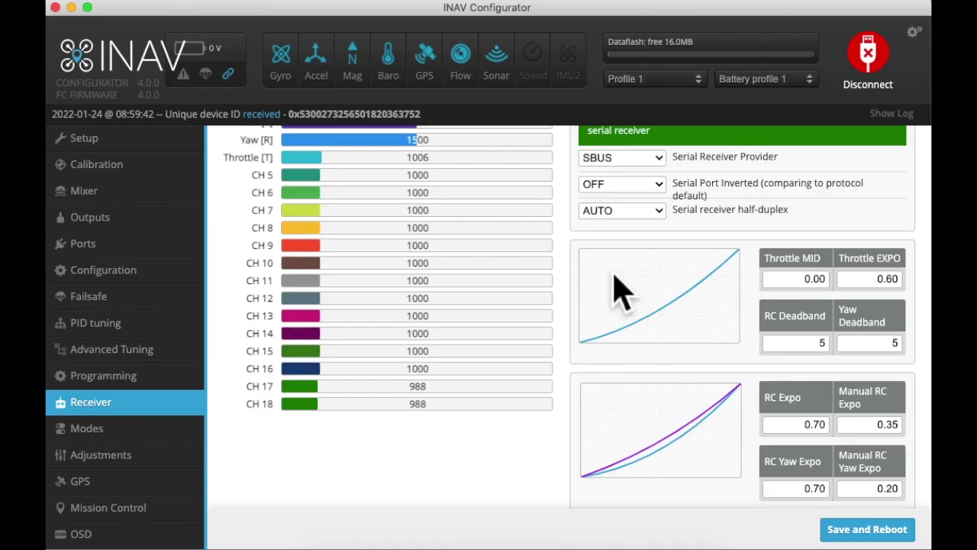
pyautogui.scroll(5, 618, 289)
pyautogui.scroll(-2, 620, 282)
pyautogui.scroll(2, 620, 287)
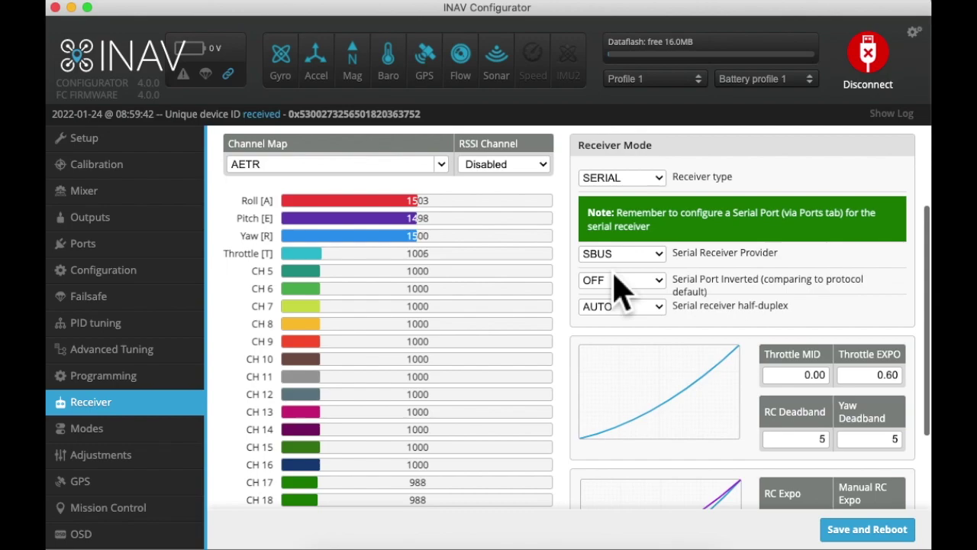
pyautogui.click(446, 169)
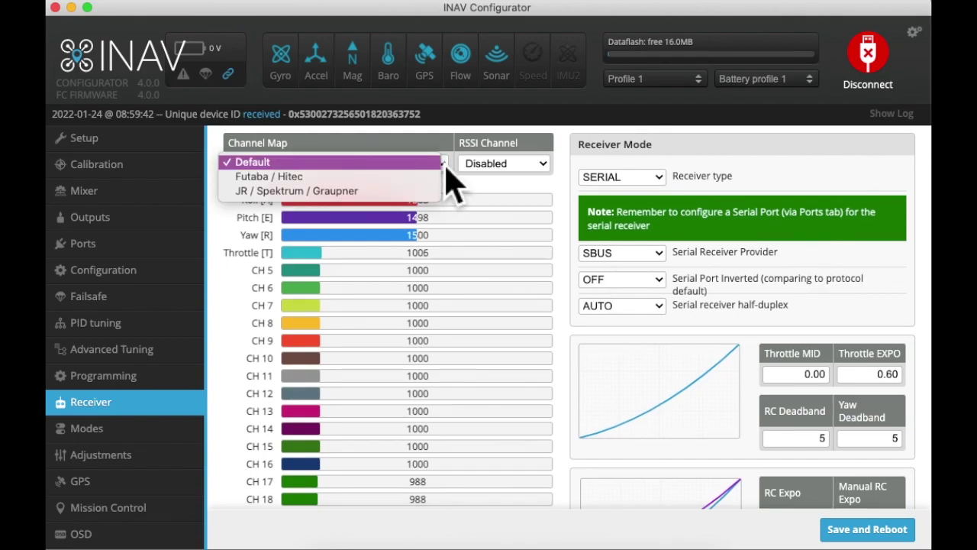
pyautogui.click(446, 170)
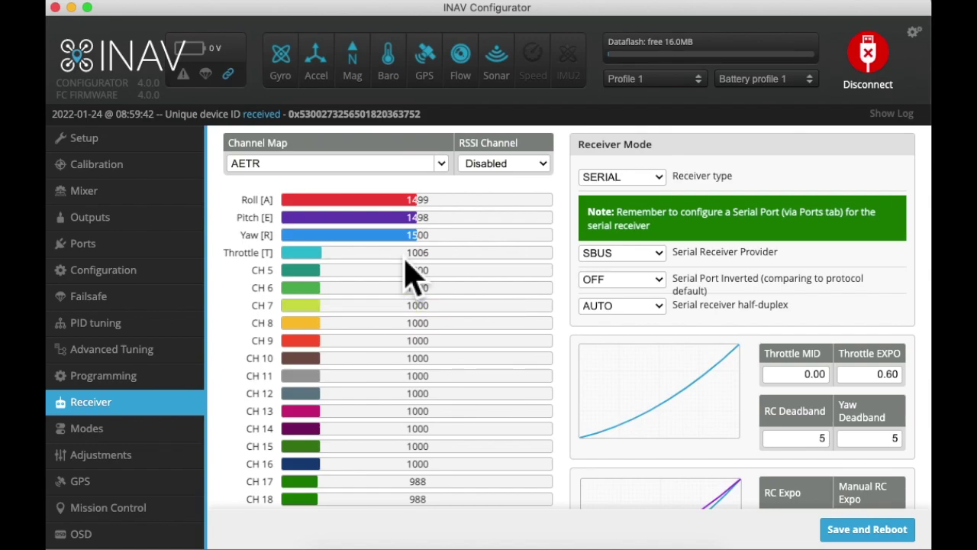
pyautogui.scroll(-3, 442, 319)
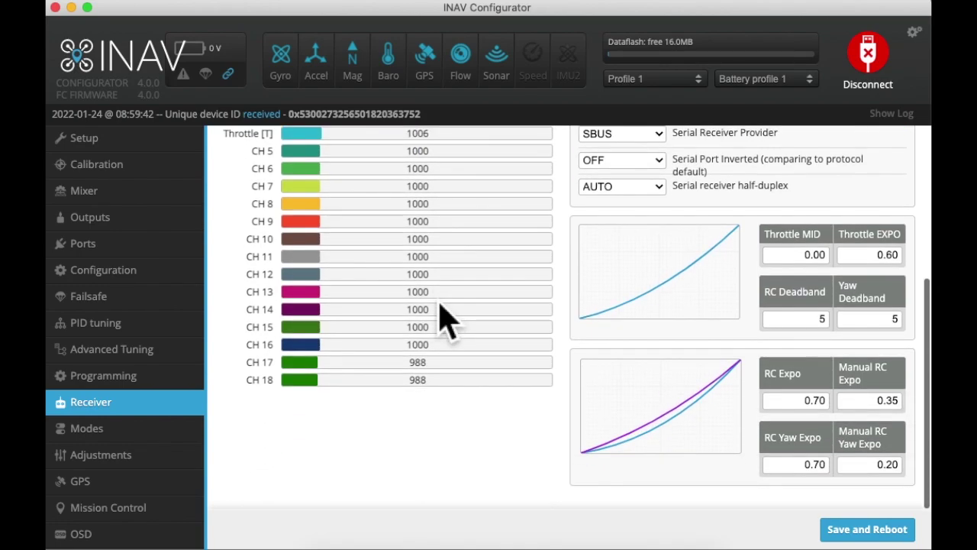
pyautogui.scroll(3, 441, 306)
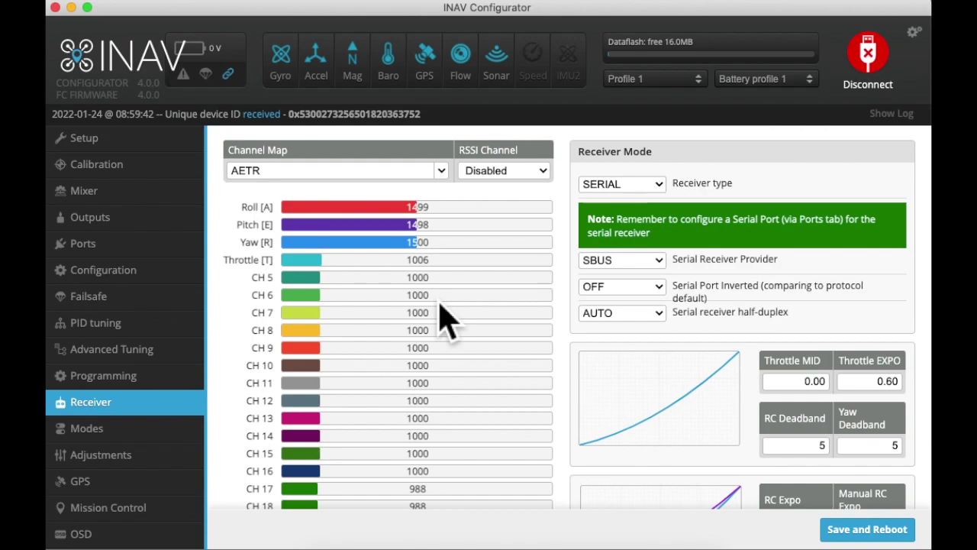
pyautogui.scroll(-3, 639, 410)
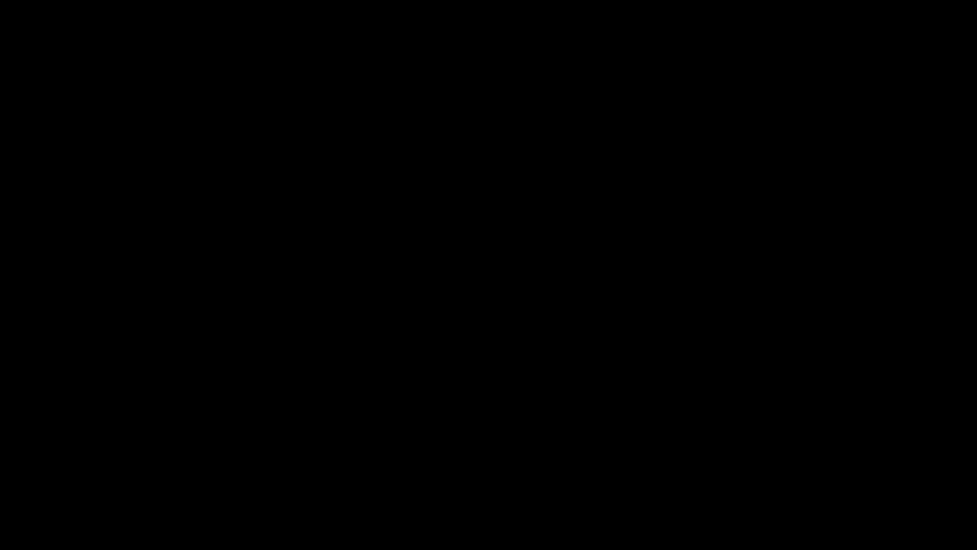